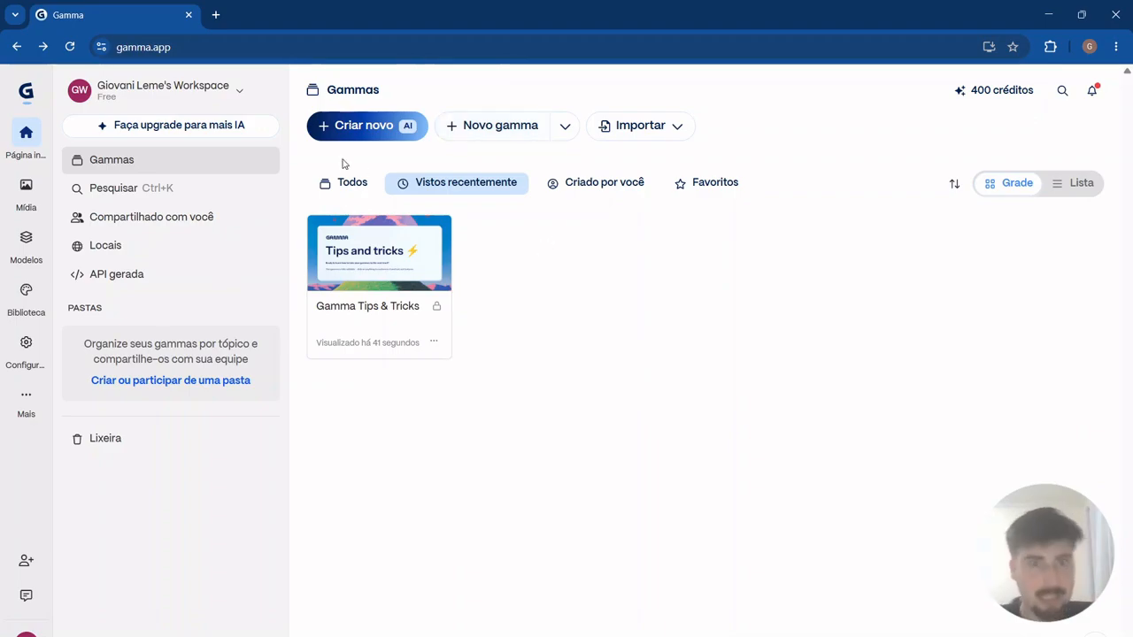
Start a new AI creation generated from a prompt.
{"action": "left_click", "coordinate": [379, 138]}
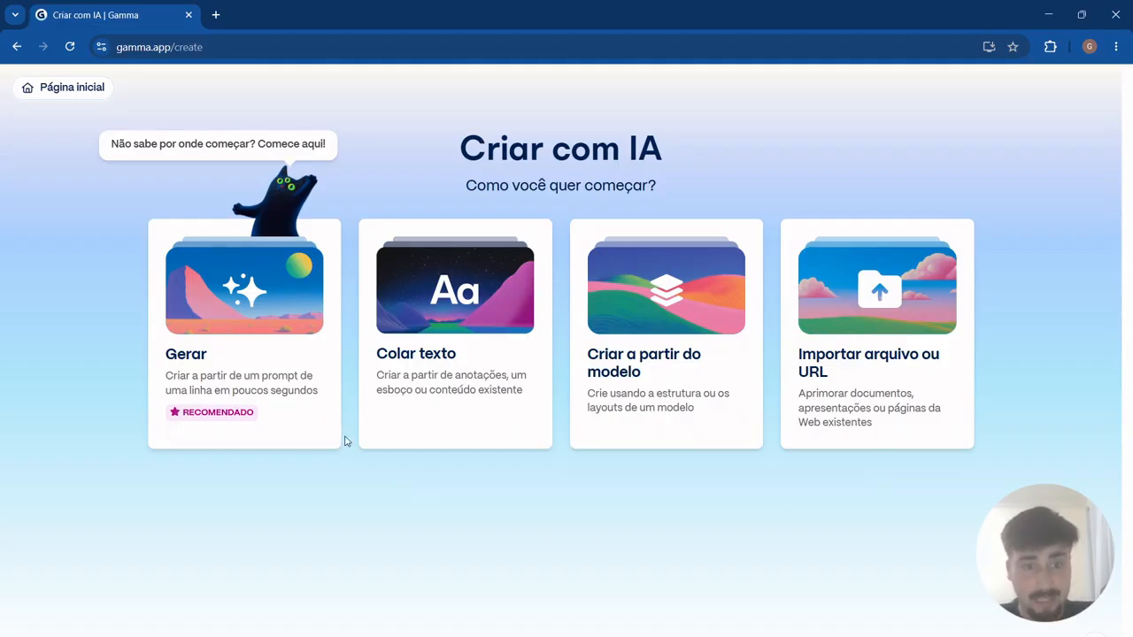
{"action": "left_click", "coordinate": [289, 355]}
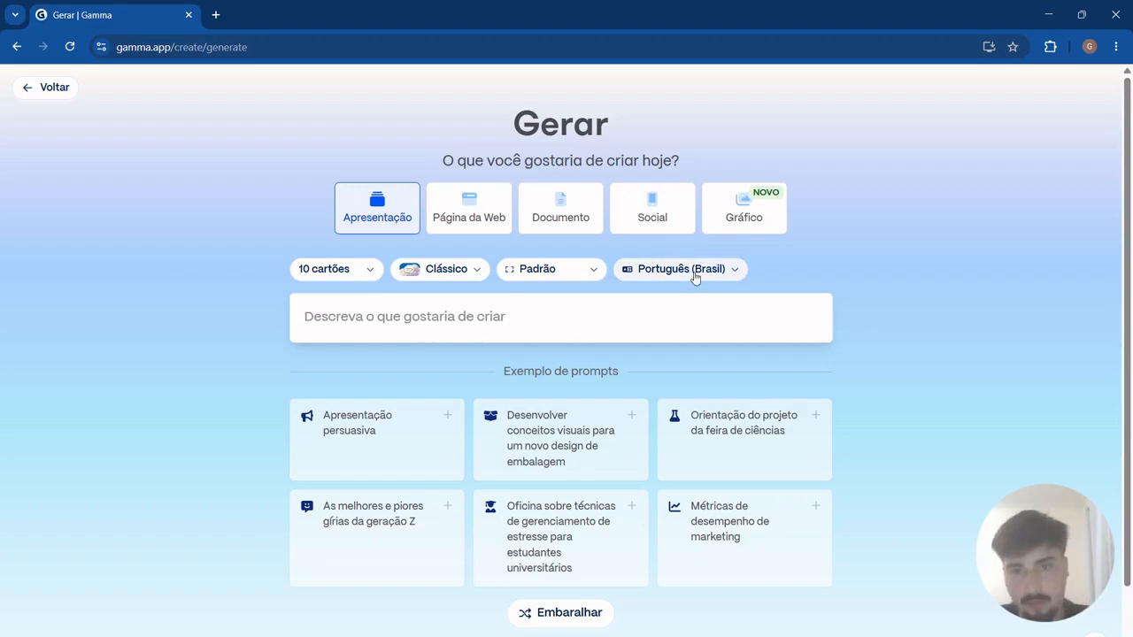
Review the available options for card size, card design mode and number of cards.
{"action": "left_click", "coordinate": [592, 280]}
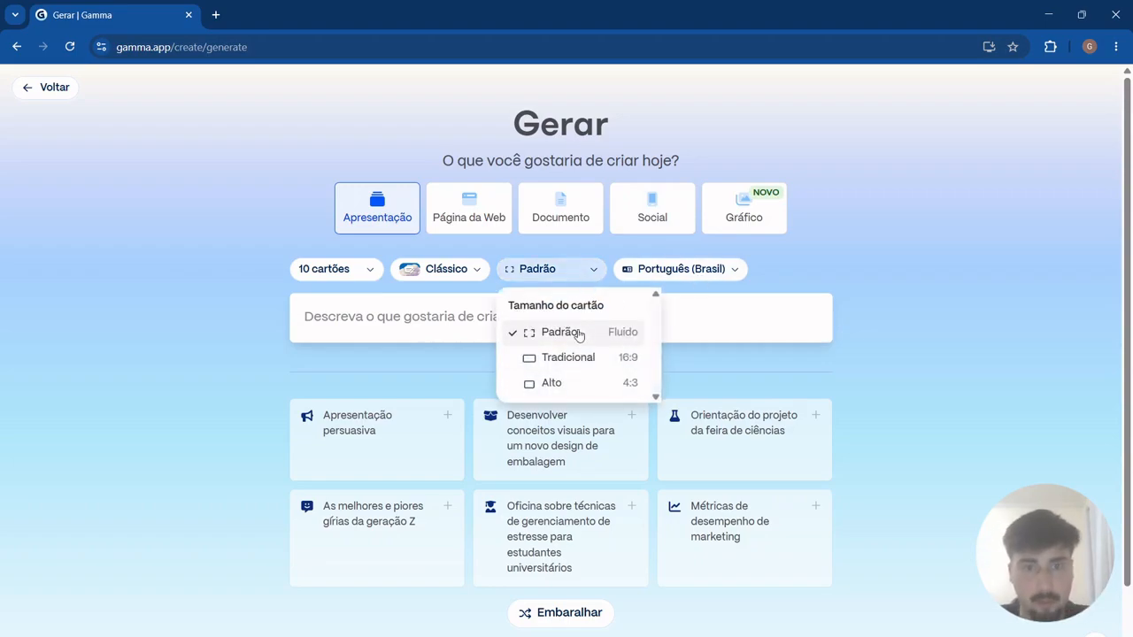
{"action": "left_click", "coordinate": [815, 275]}
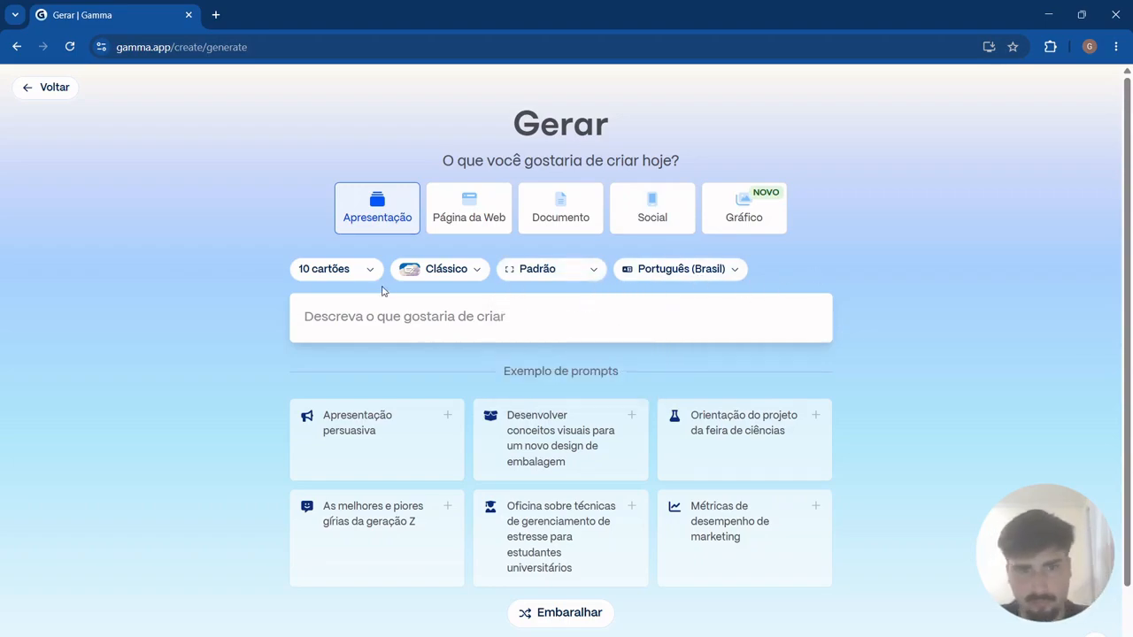
{"action": "left_click", "coordinate": [467, 276]}
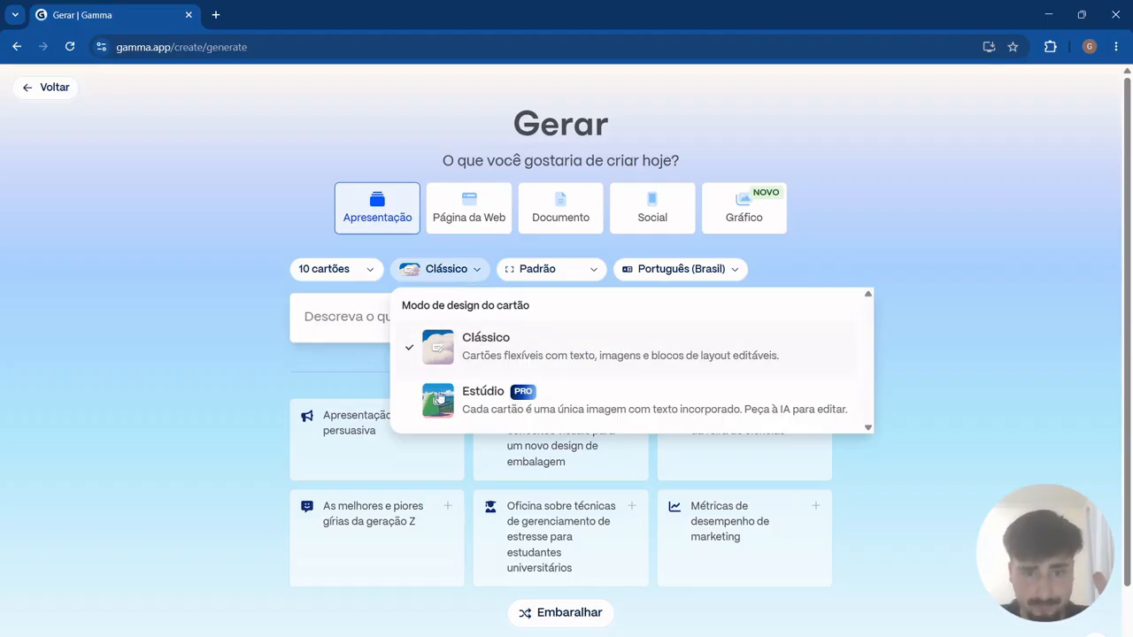
{"action": "left_click", "coordinate": [149, 346]}
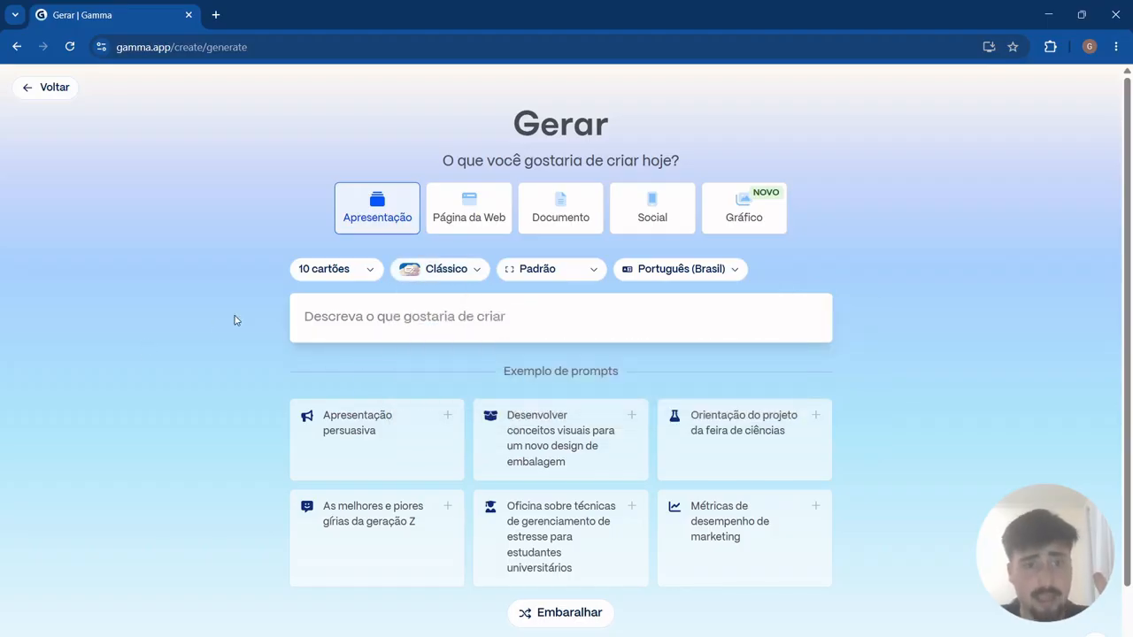
{"action": "left_click", "coordinate": [369, 276]}
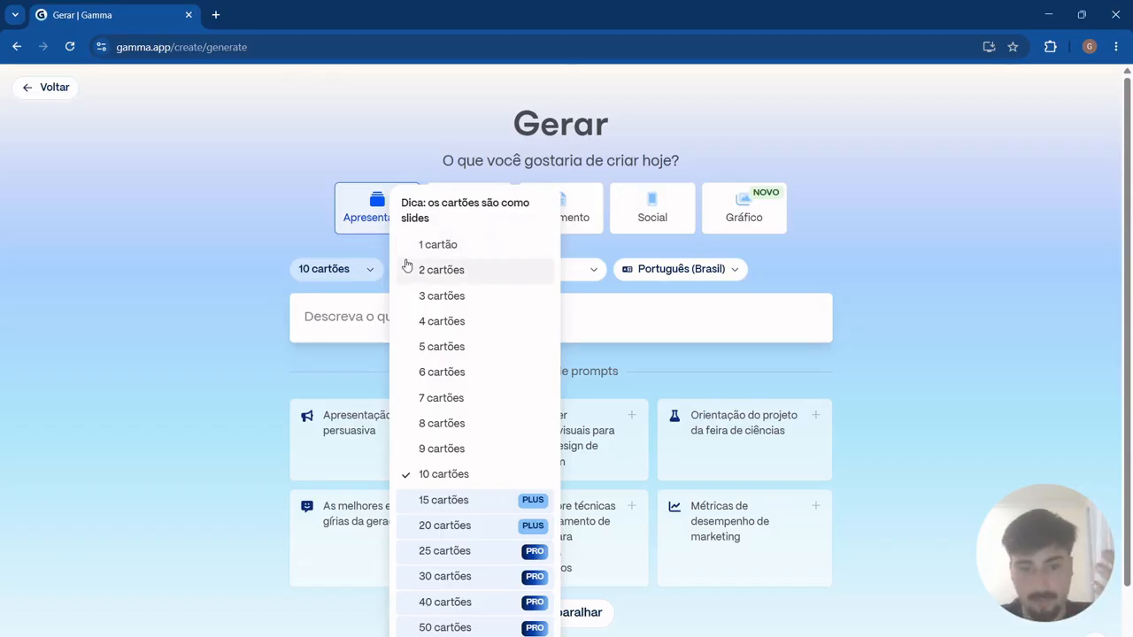
{"action": "scroll", "coordinate": [456, 433], "scroll_direction": "down", "scroll_amount": 1}
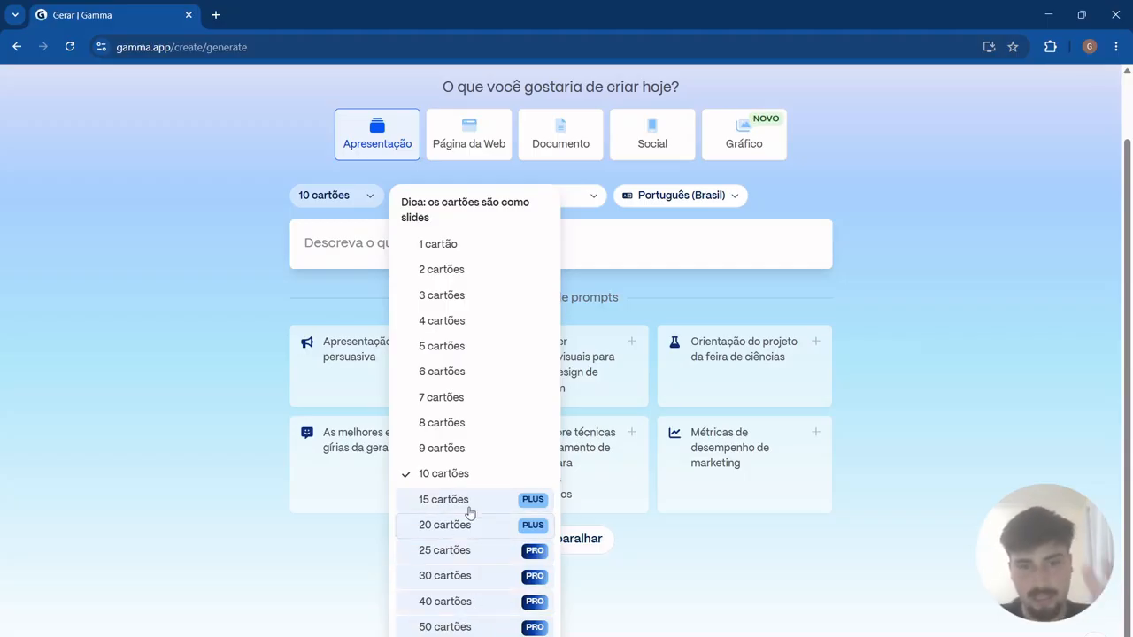
{"action": "left_click", "coordinate": [258, 358]}
{"action": "scroll", "coordinate": [292, 353], "scroll_direction": "up", "scroll_amount": 1}
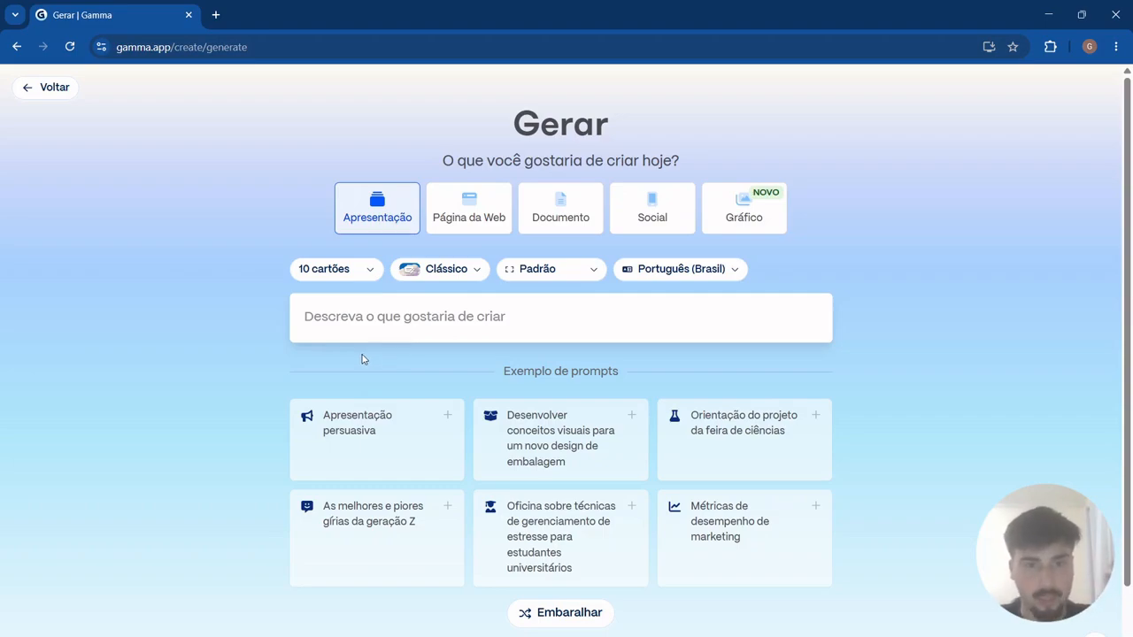
{"action": "left_click", "coordinate": [390, 324]}
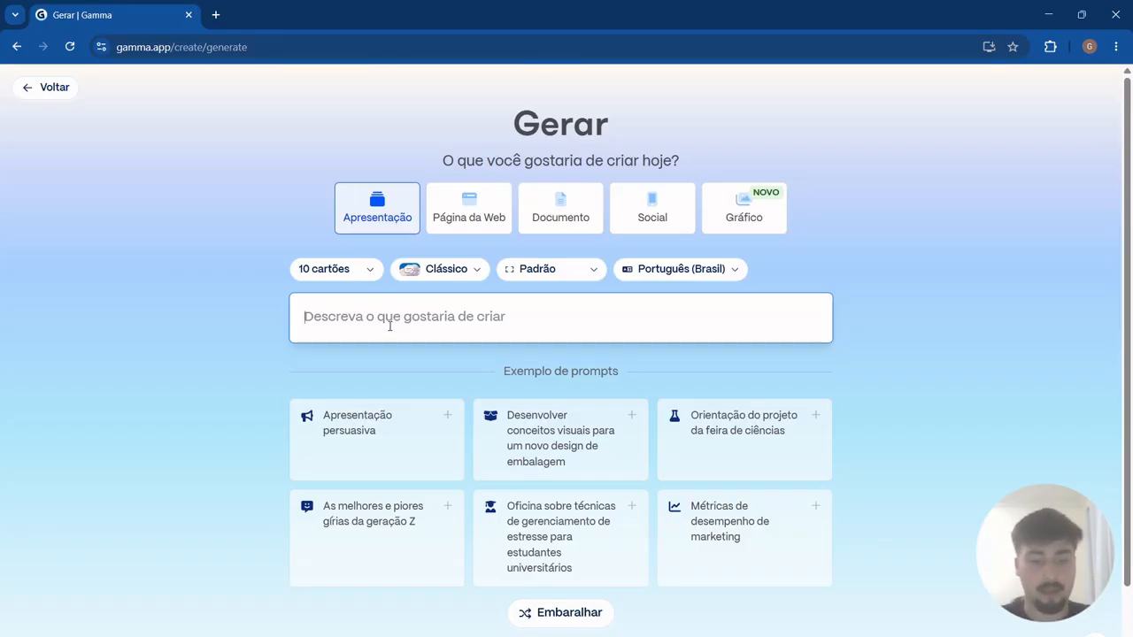
{"action": "type", "text": "Eu gostar"}
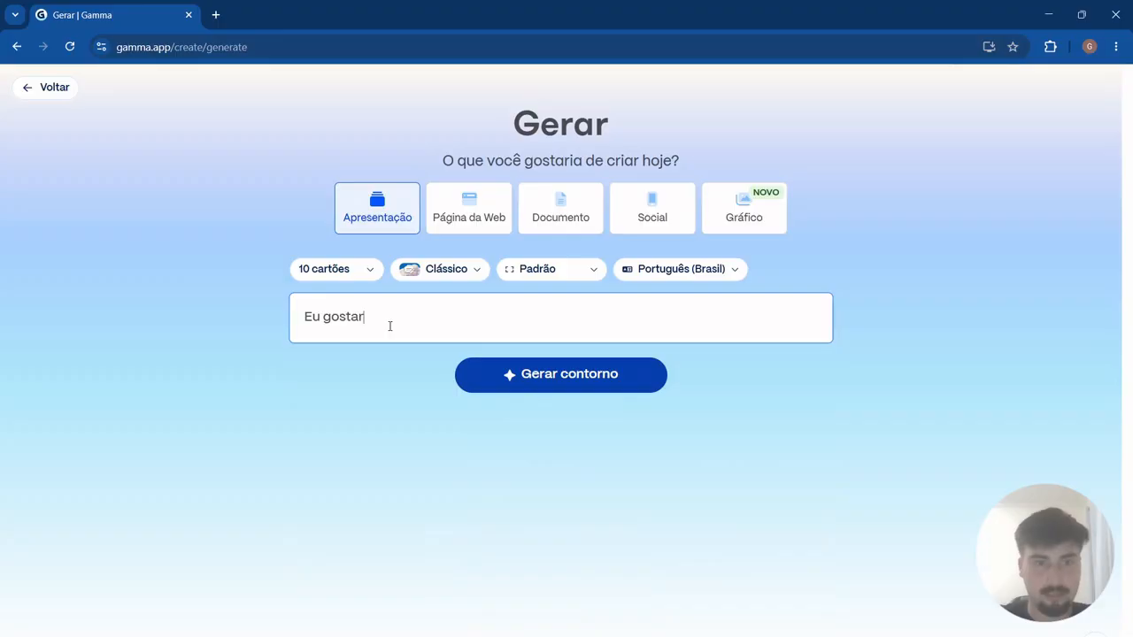
{"action": "type", "text": "ia de uma apres"}
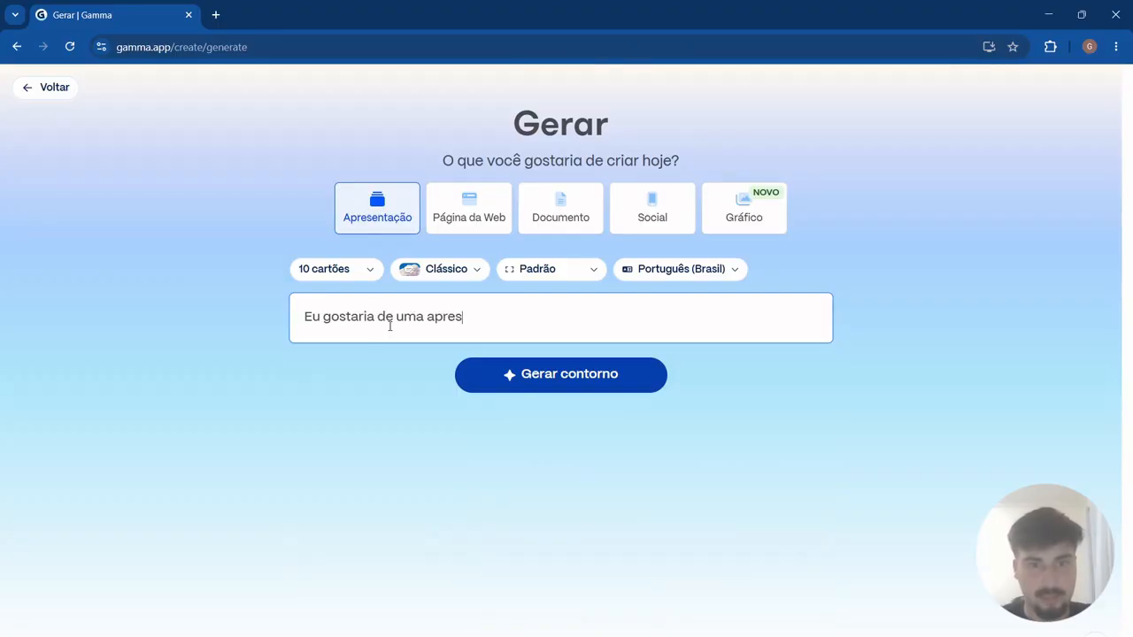
{"action": "type", "text": "entação"}
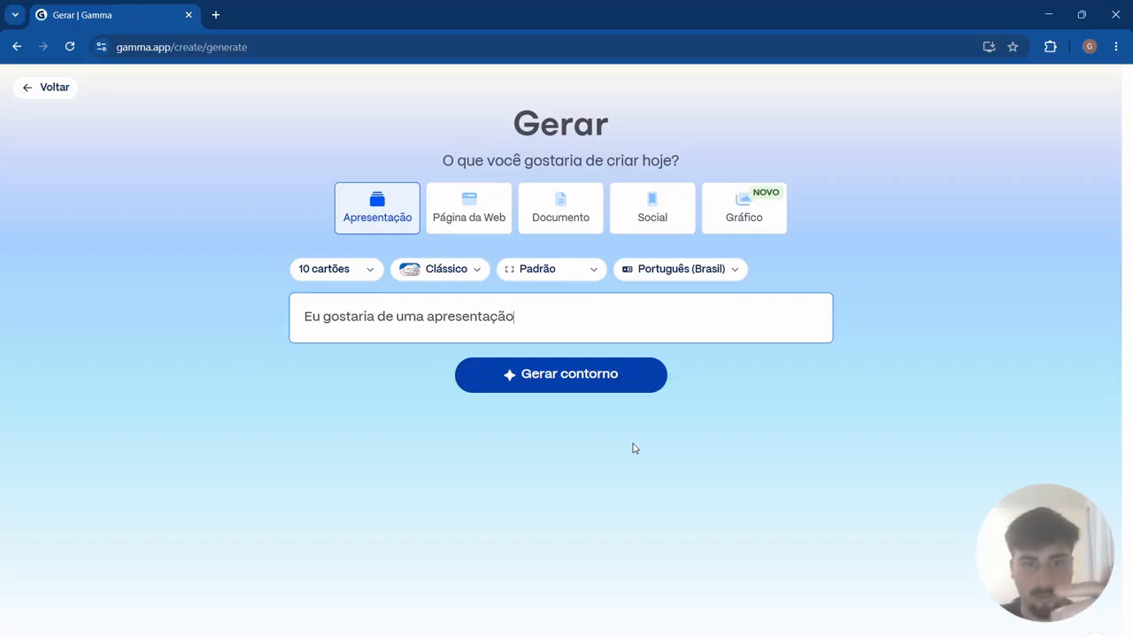
{"action": "left_click_drag", "start_coordinate": [522, 311], "coordinate": [302, 318]}
{"action": "key", "text": "BackSpace"}
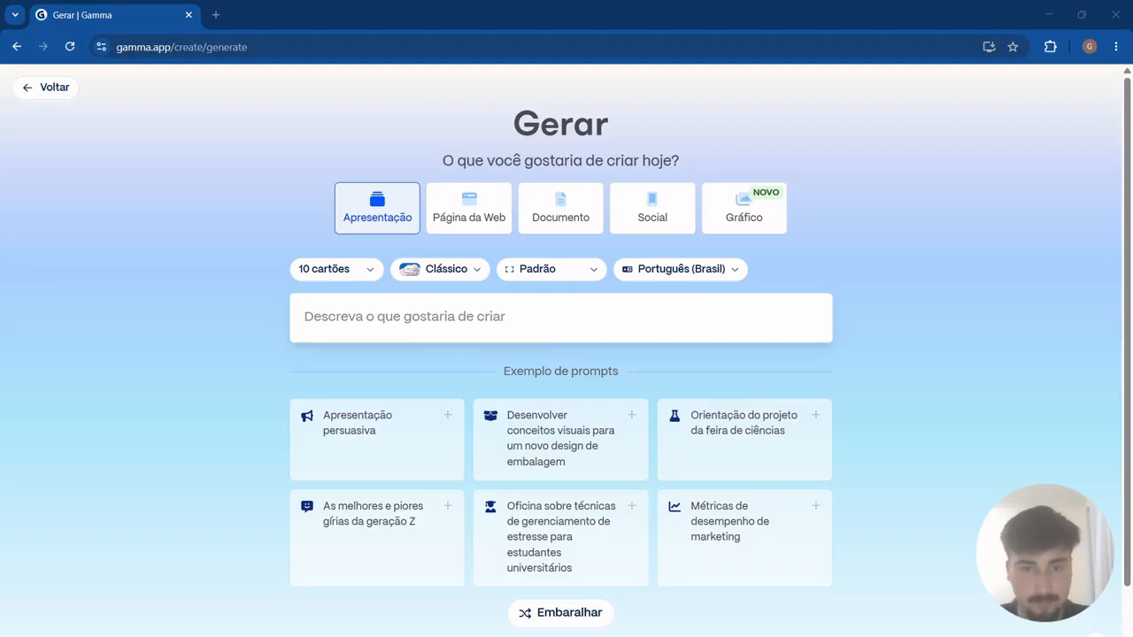
Paste the prepared Pré-História study brief with audience, tone and additional instructions as the prompt, and continue to the prompt editor.
{"action": "left_click", "coordinate": [404, 316]}
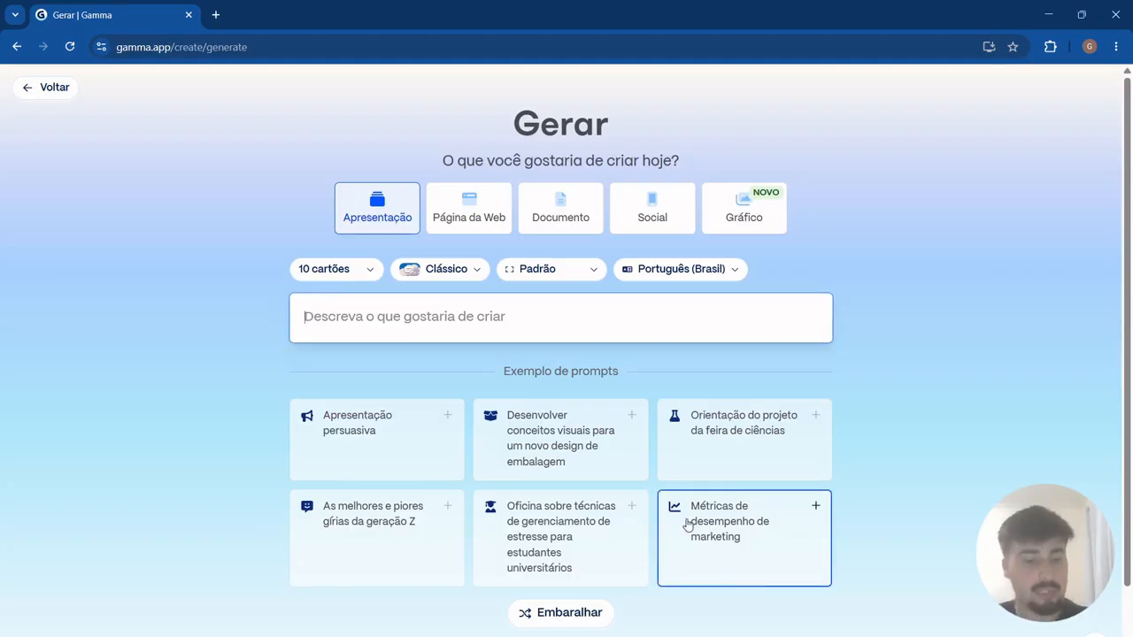
{"action": "key", "text": "ctrl+v"}
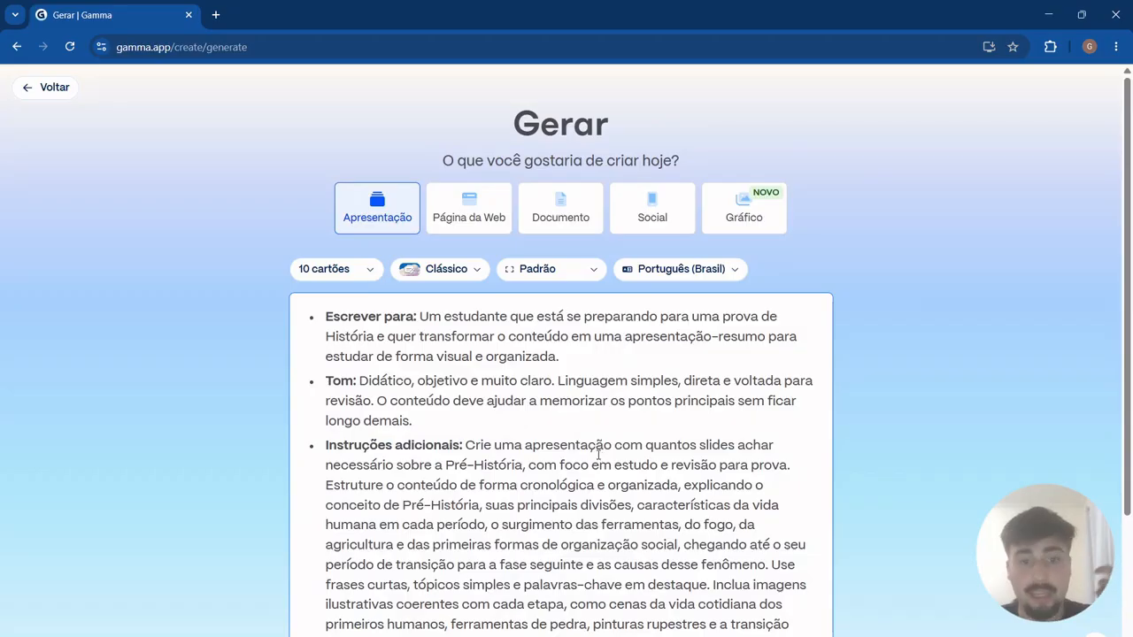
{"action": "scroll", "coordinate": [592, 444], "scroll_direction": "down", "scroll_amount": 1}
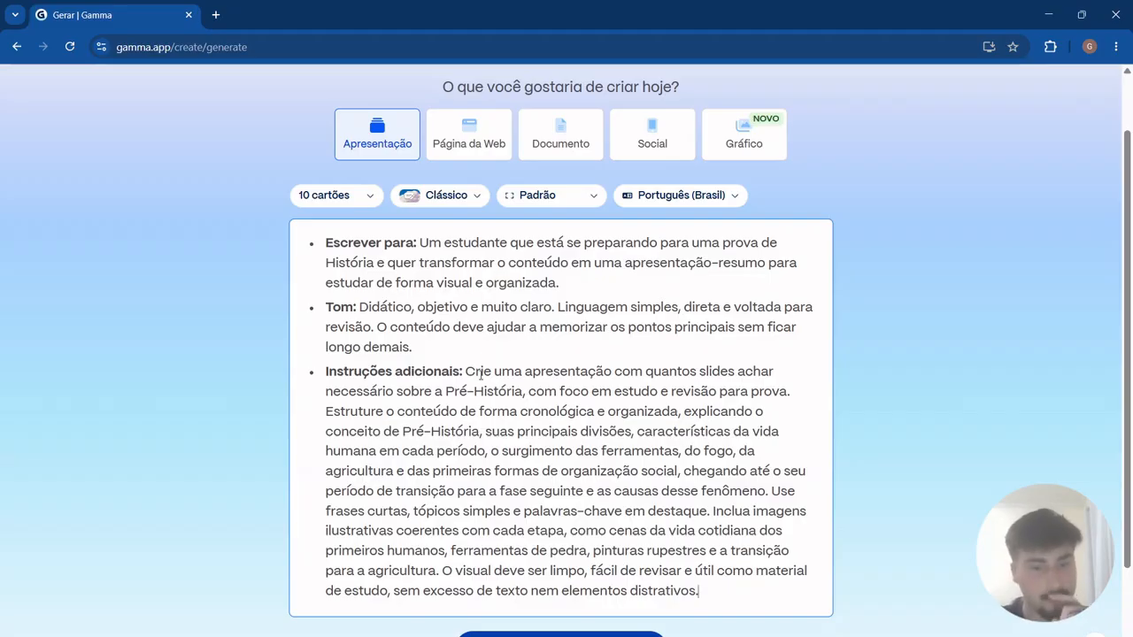
{"action": "scroll", "coordinate": [683, 450], "scroll_direction": "down", "scroll_amount": 1}
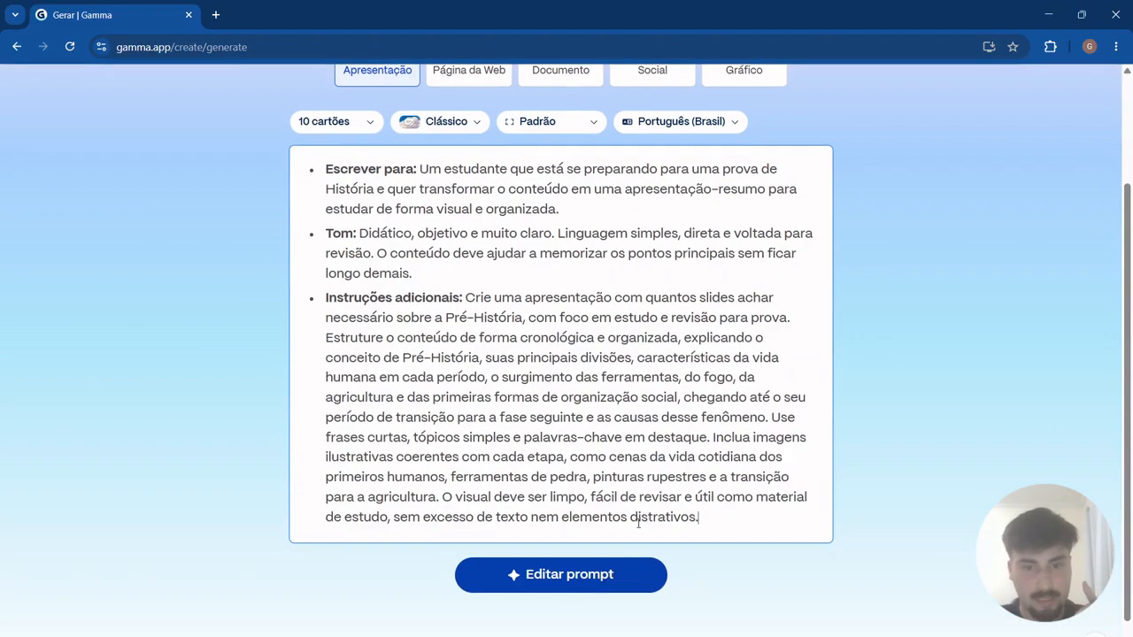
{"action": "left_click", "coordinate": [560, 581]}
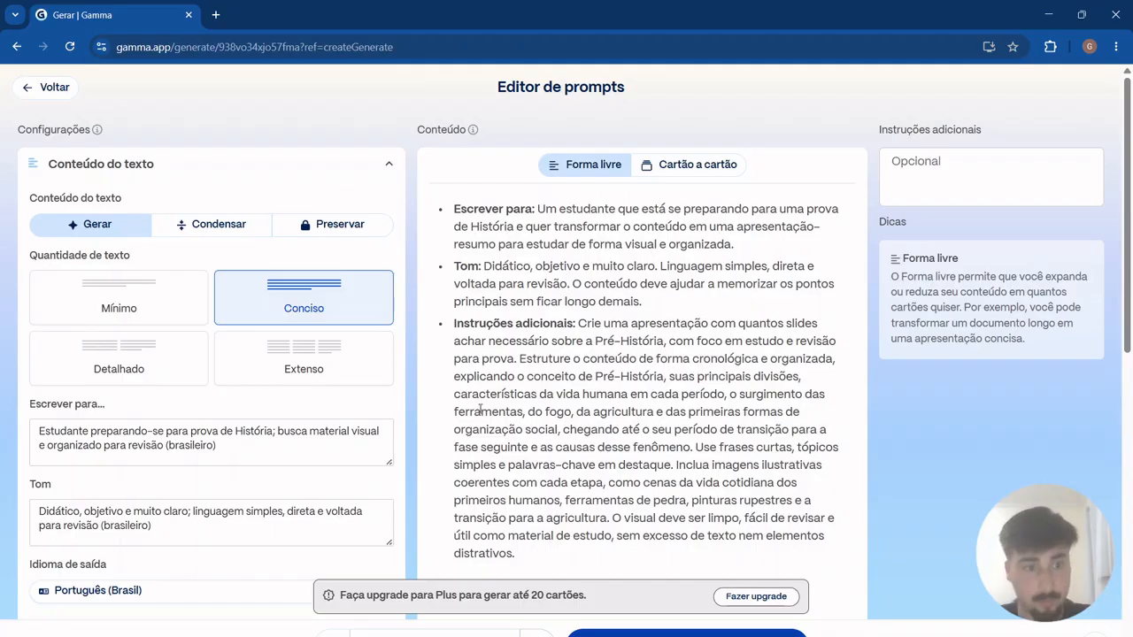
Replace the "Escrever para..." text with the audience description copied from the pasted brief.
{"action": "scroll", "coordinate": [230, 377], "scroll_direction": "down", "scroll_amount": 1}
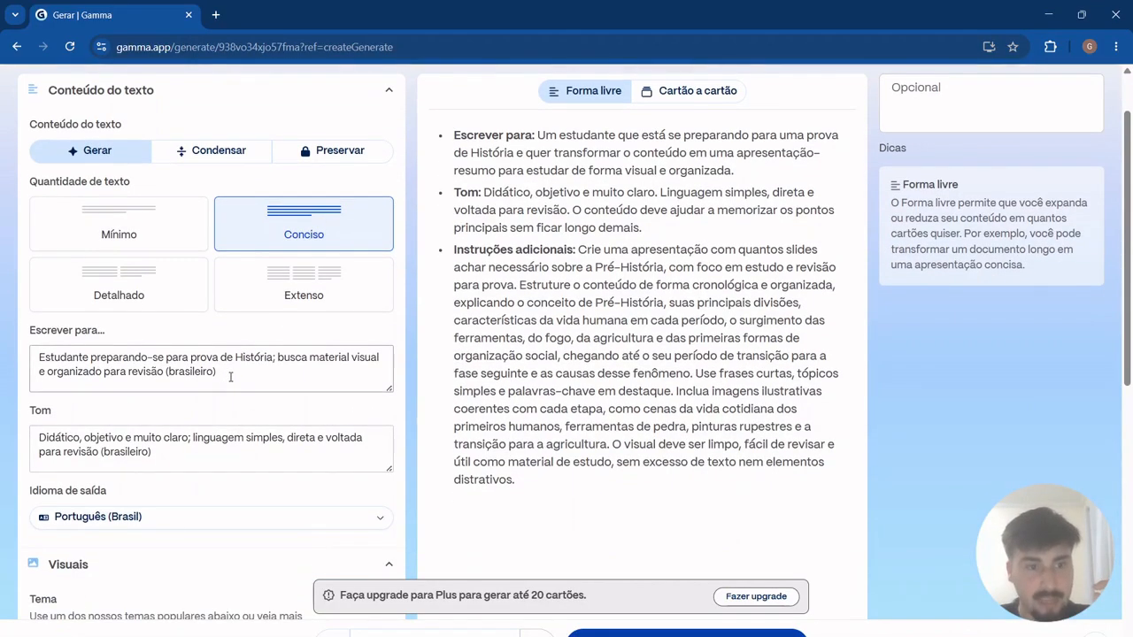
{"action": "scroll", "coordinate": [331, 440], "scroll_direction": "up", "scroll_amount": 1}
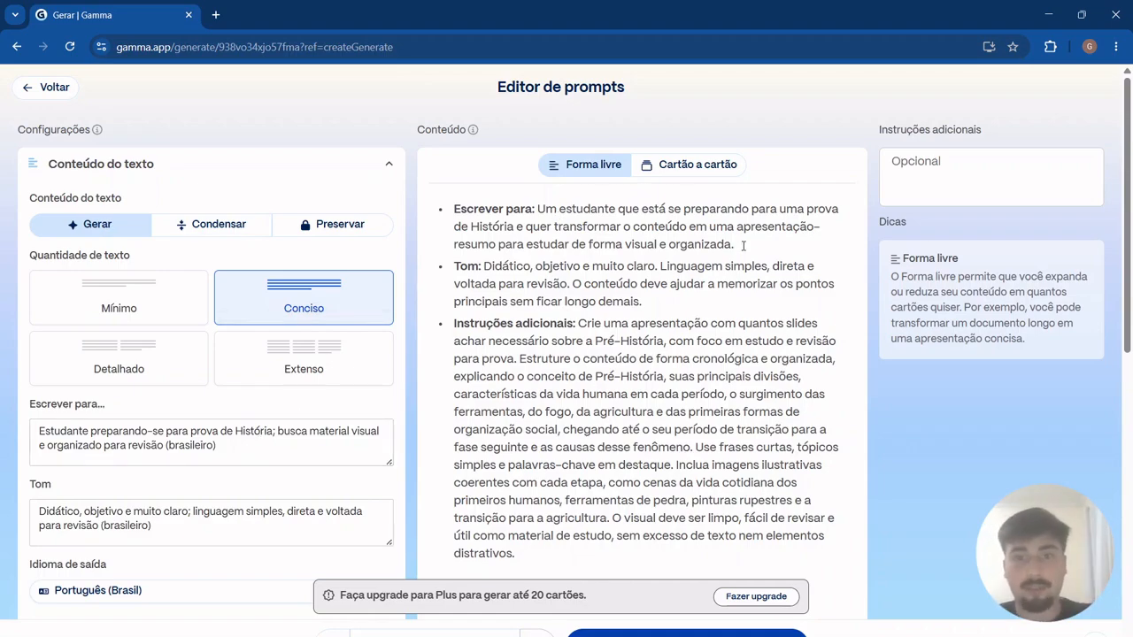
{"action": "left_click_drag", "start_coordinate": [742, 245], "coordinate": [537, 209]}
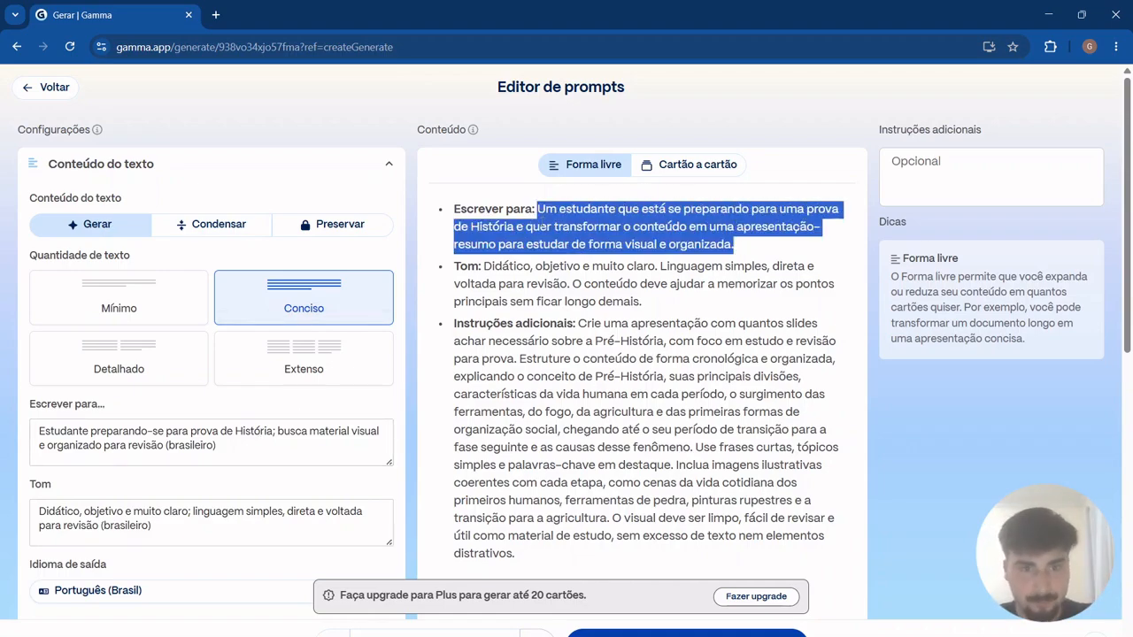
{"action": "key", "text": "ctrl+c"}
{"action": "left_click", "coordinate": [43, 427]}
{"action": "key", "text": "ctrl+a"}
{"action": "key", "text": "ctrl+v"}
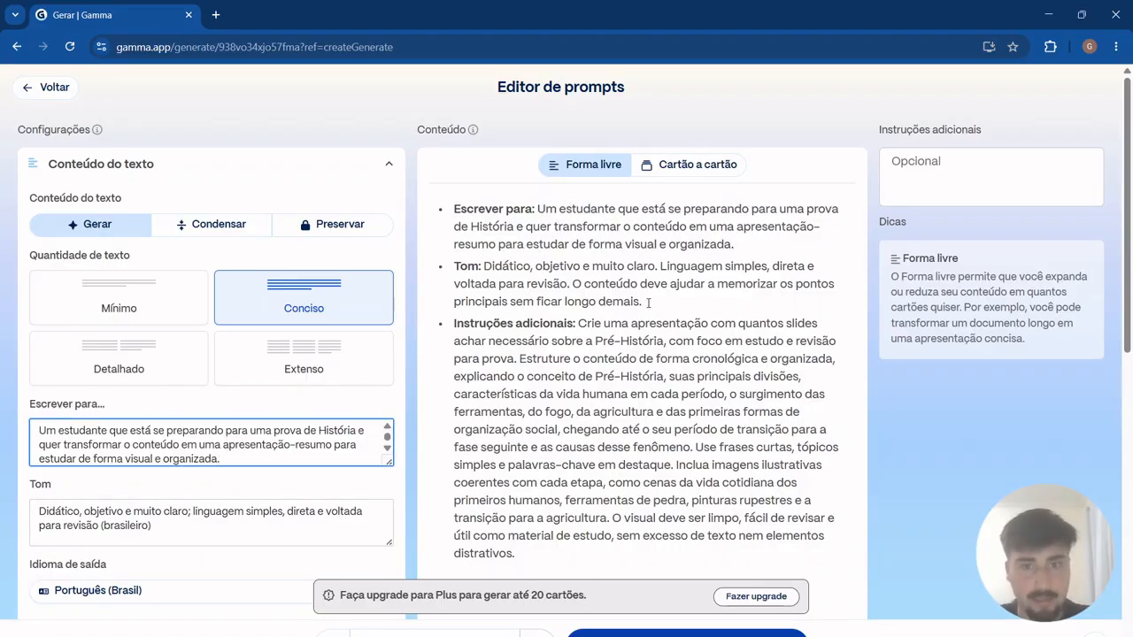
Replace the "Tom" text with the tone description copied from the brief, starting with "Didático, objetivo e muito claro".
{"action": "left_click_drag", "start_coordinate": [648, 303], "coordinate": [485, 266]}
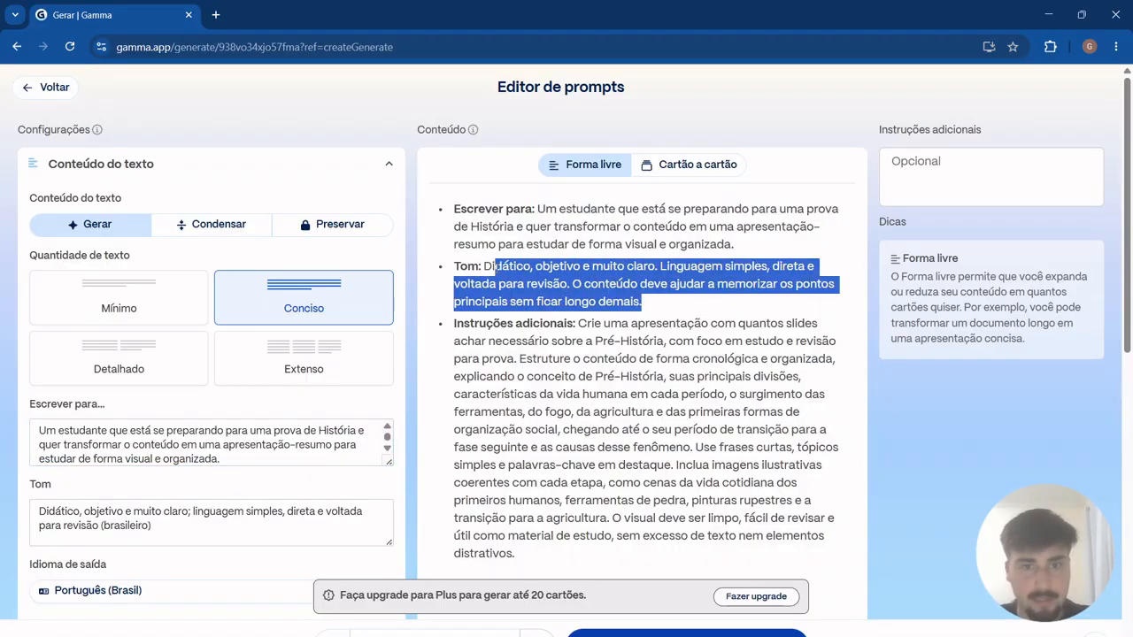
{"action": "key", "text": "ctrl+c"}
{"action": "left_click", "coordinate": [167, 531]}
{"action": "key", "text": "ctrl+a"}
{"action": "key", "text": "ctrl+v"}
Copy the brief's "Instruções adicionais" paragraph about the Pré-História presentation into the additional instructions field.
{"action": "scroll", "coordinate": [407, 467], "scroll_direction": "down", "scroll_amount": 1}
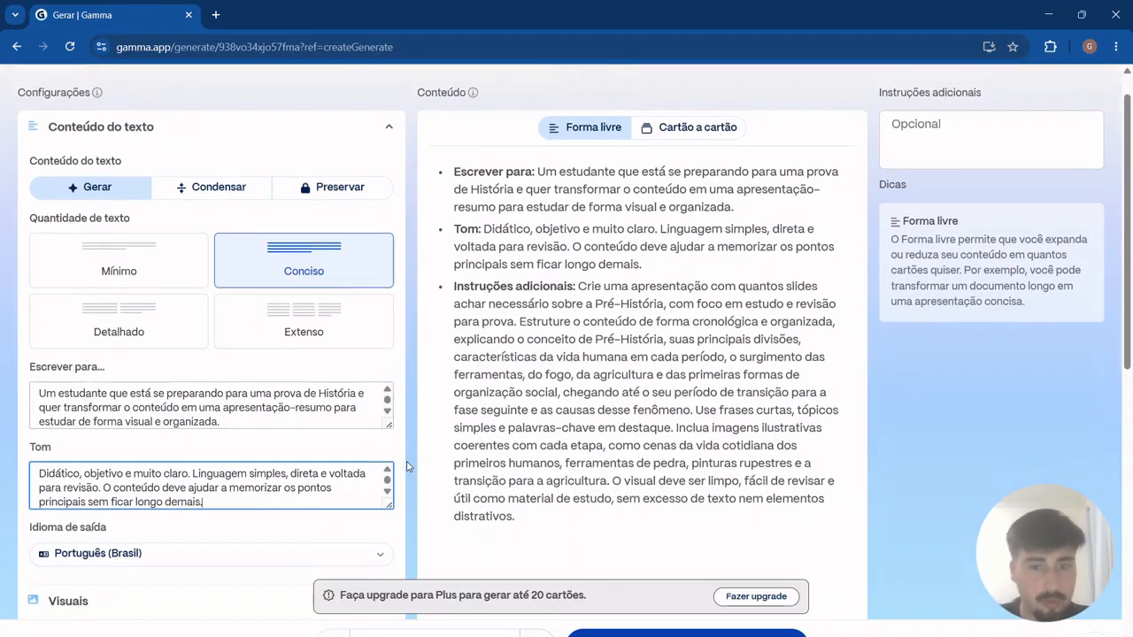
{"action": "scroll", "coordinate": [406, 466], "scroll_direction": "up", "scroll_amount": 1}
{"action": "left_click_drag", "start_coordinate": [515, 553], "coordinate": [578, 326]}
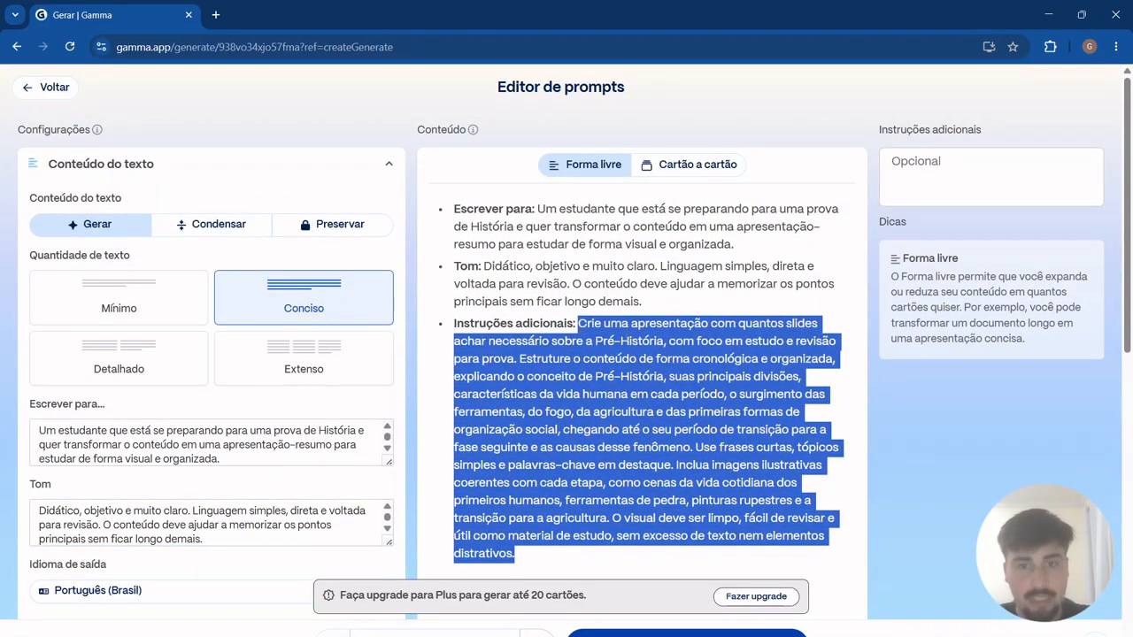
{"action": "left_click", "coordinate": [957, 160]}
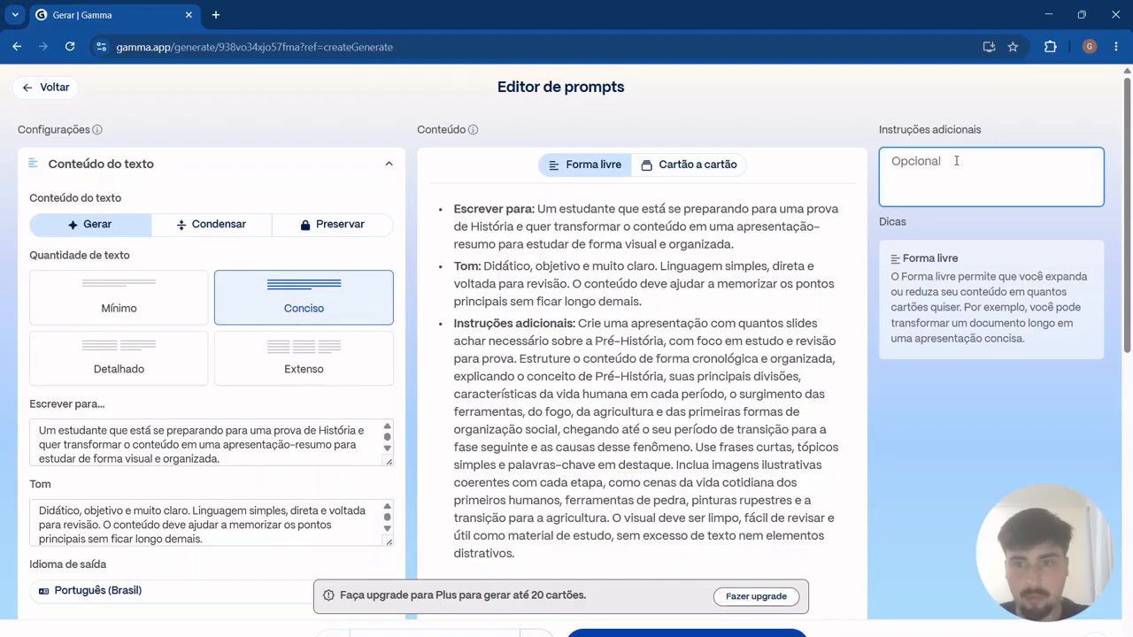
{"action": "key", "text": "ctrl+v"}
Delete the whole pasted brief from the free-form content area.
{"action": "scroll", "coordinate": [615, 405], "scroll_direction": "down", "scroll_amount": 1}
{"action": "left_click_drag", "start_coordinate": [609, 409], "coordinate": [584, 444]}
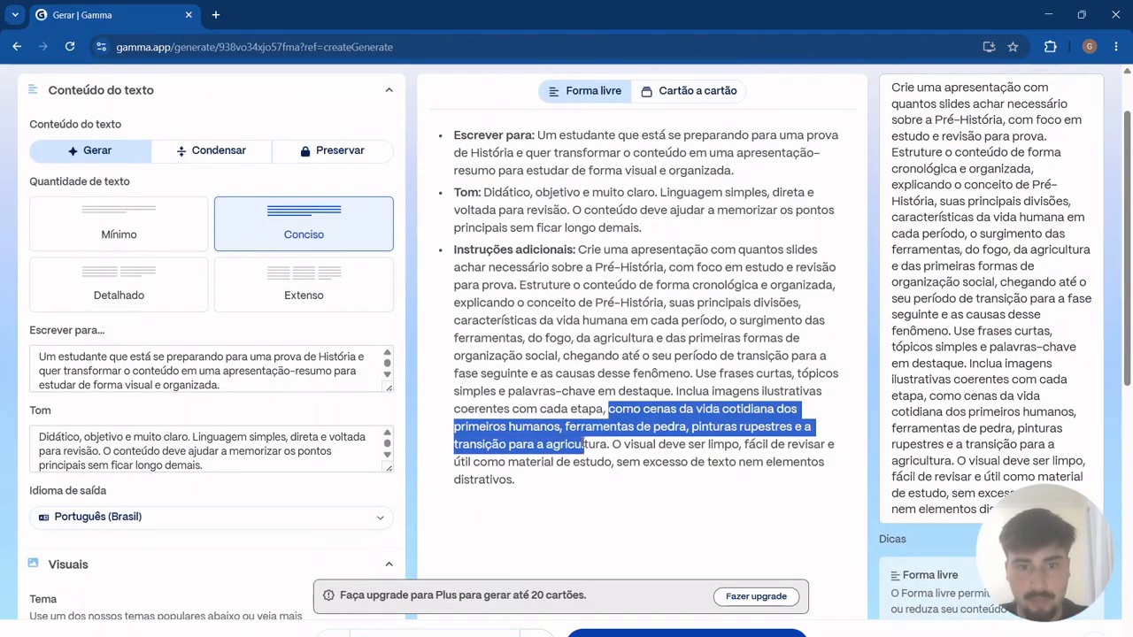
{"action": "left_click_drag", "start_coordinate": [542, 482], "coordinate": [453, 195]}
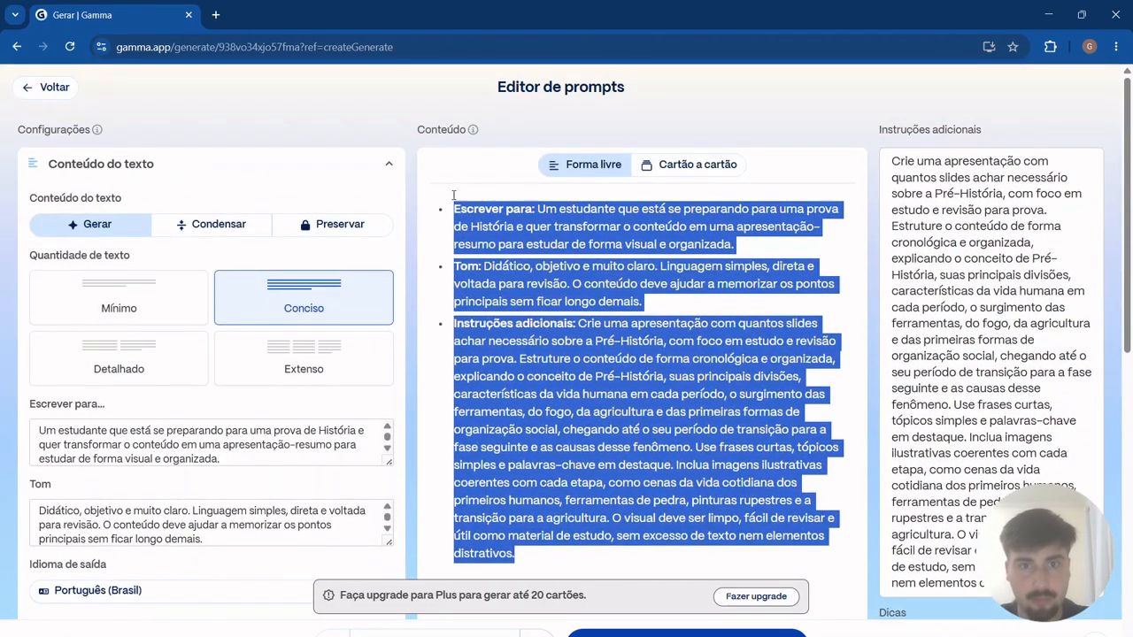
{"action": "key", "text": "BackSpace"}
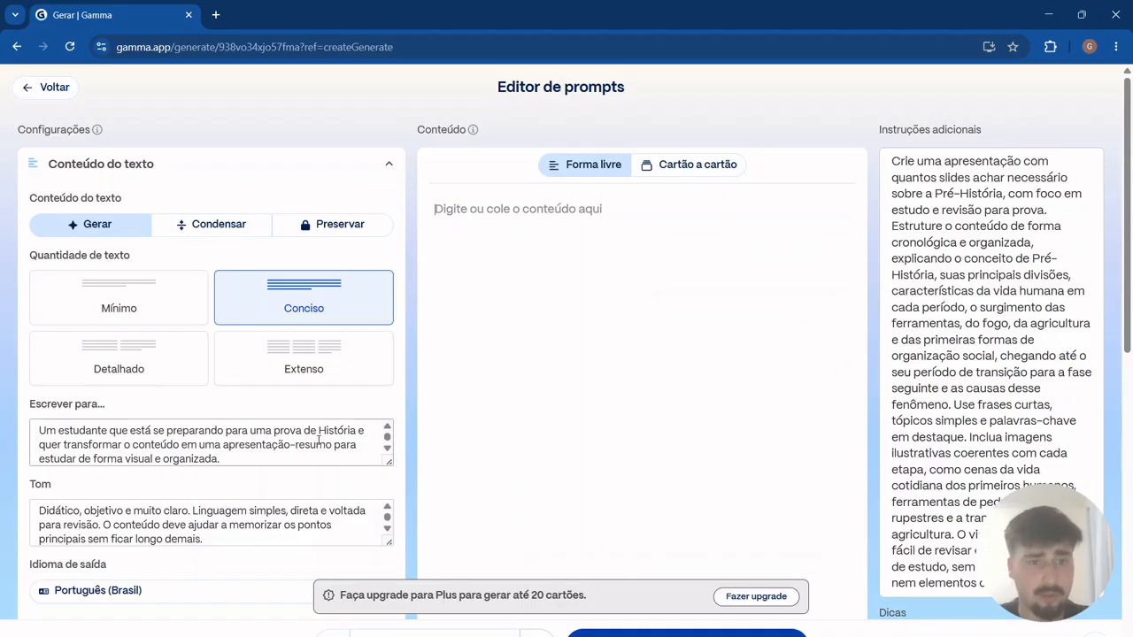
Set the amount of text to Detalhado.
{"action": "scroll", "coordinate": [333, 378], "scroll_direction": "down", "scroll_amount": 1}
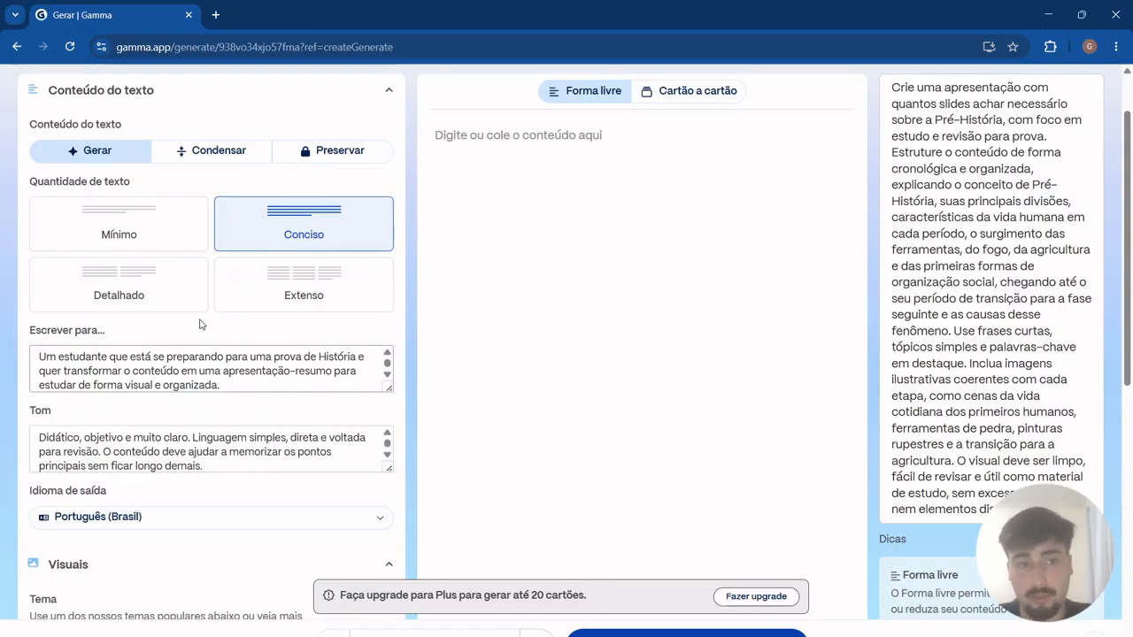
{"action": "left_click", "coordinate": [148, 295]}
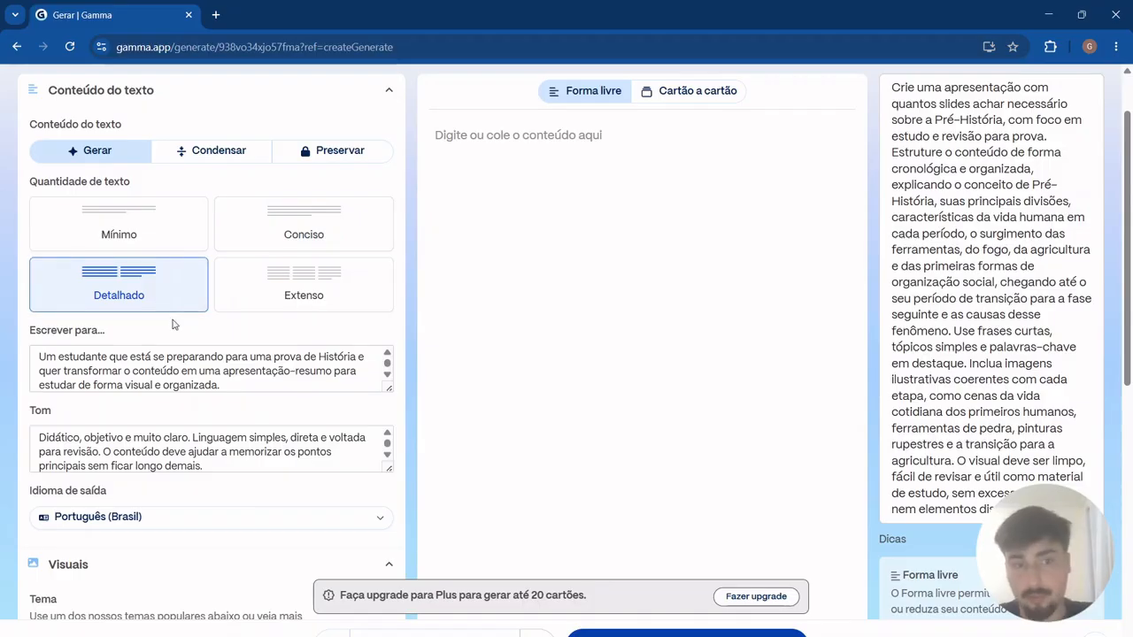
Apply the Blueberry theme to the Pré-História presentation.
{"action": "scroll", "coordinate": [171, 322], "scroll_direction": "down", "scroll_amount": 1}
{"action": "scroll", "coordinate": [169, 324], "scroll_direction": "down", "scroll_amount": 1}
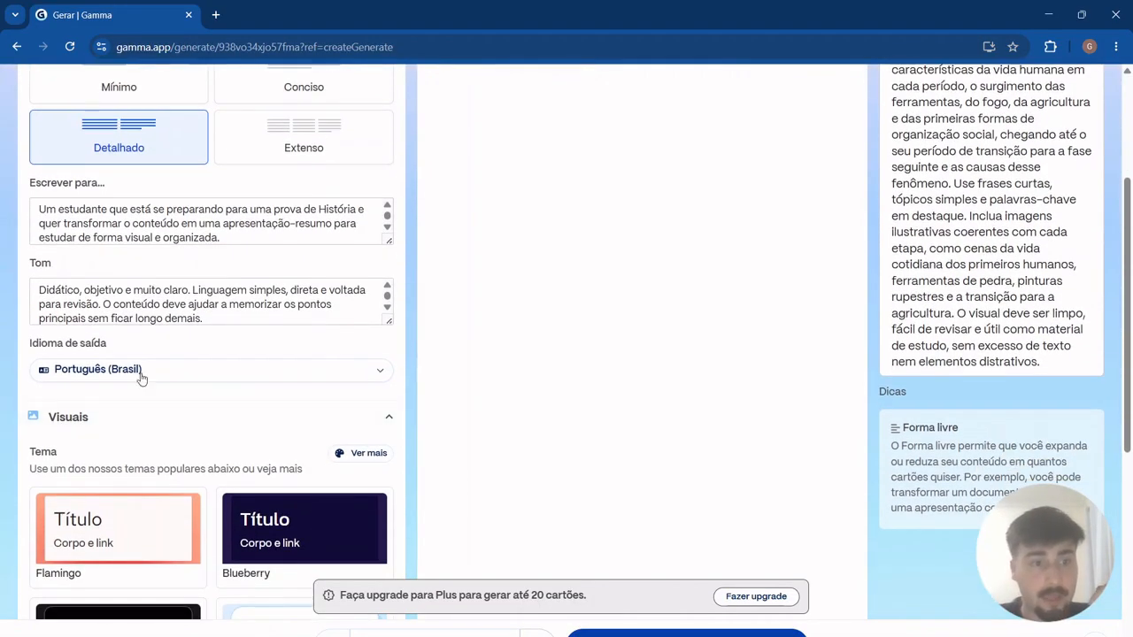
{"action": "scroll", "coordinate": [141, 374], "scroll_direction": "down", "scroll_amount": 1}
{"action": "scroll", "coordinate": [182, 375], "scroll_direction": "down", "scroll_amount": 1}
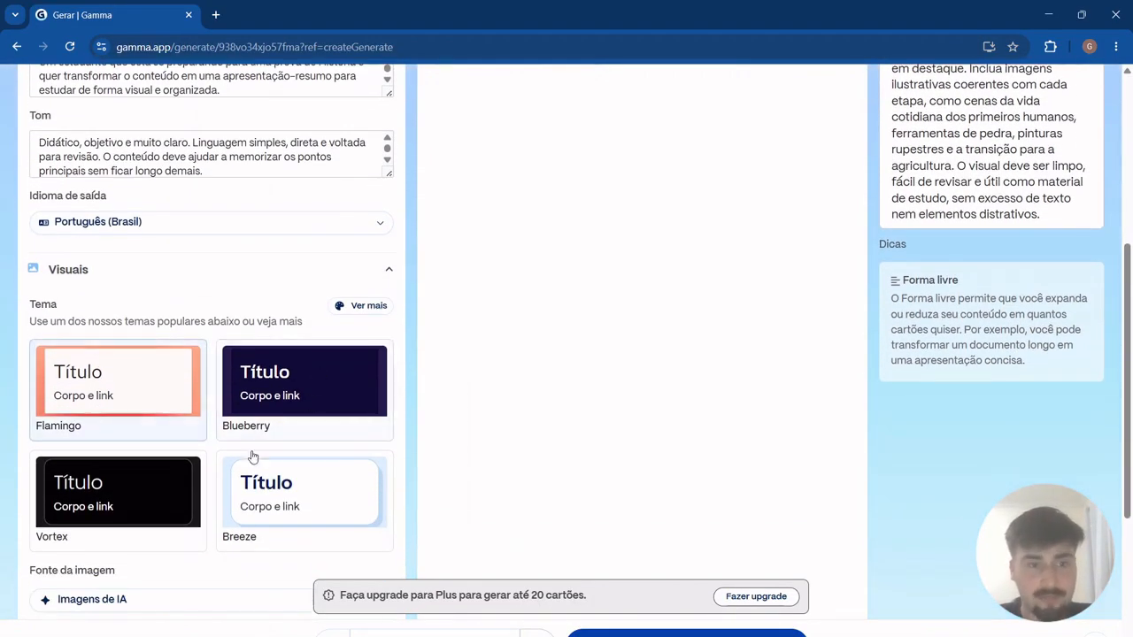
{"action": "scroll", "coordinate": [247, 438], "scroll_direction": "down", "scroll_amount": 2}
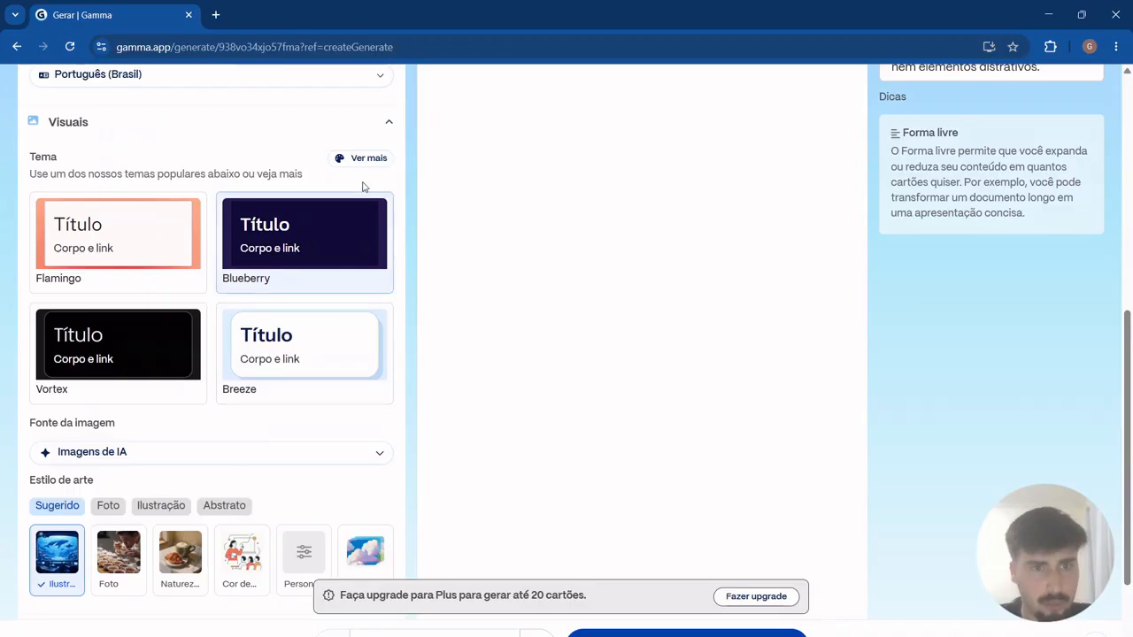
{"action": "left_click", "coordinate": [359, 160]}
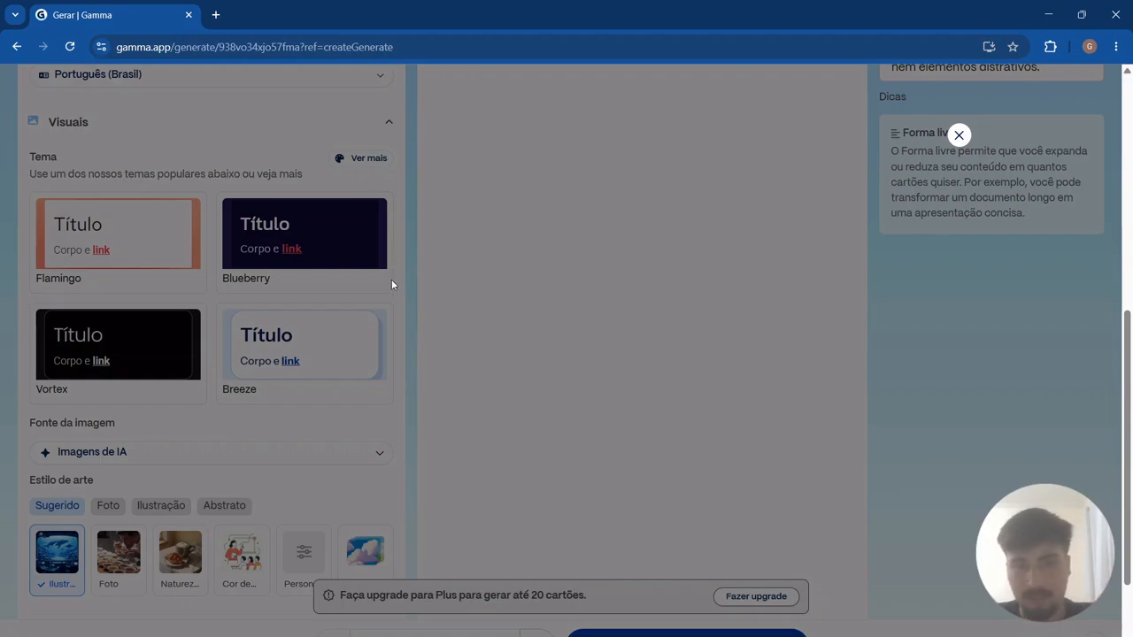
{"action": "left_click", "coordinate": [959, 136]}
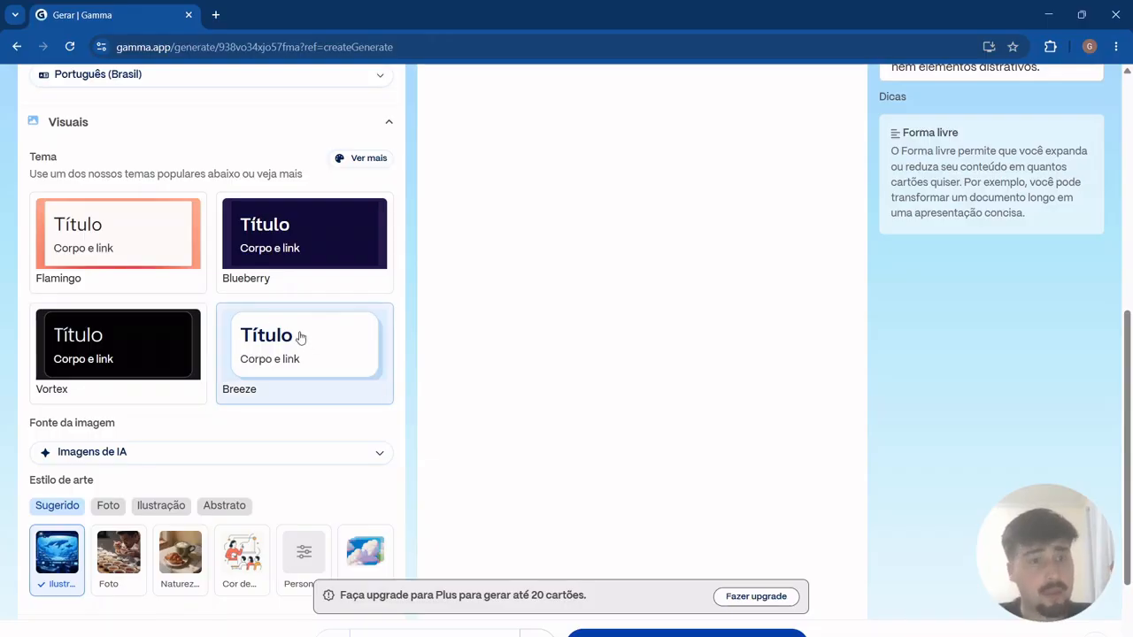
{"action": "left_click", "coordinate": [289, 247]}
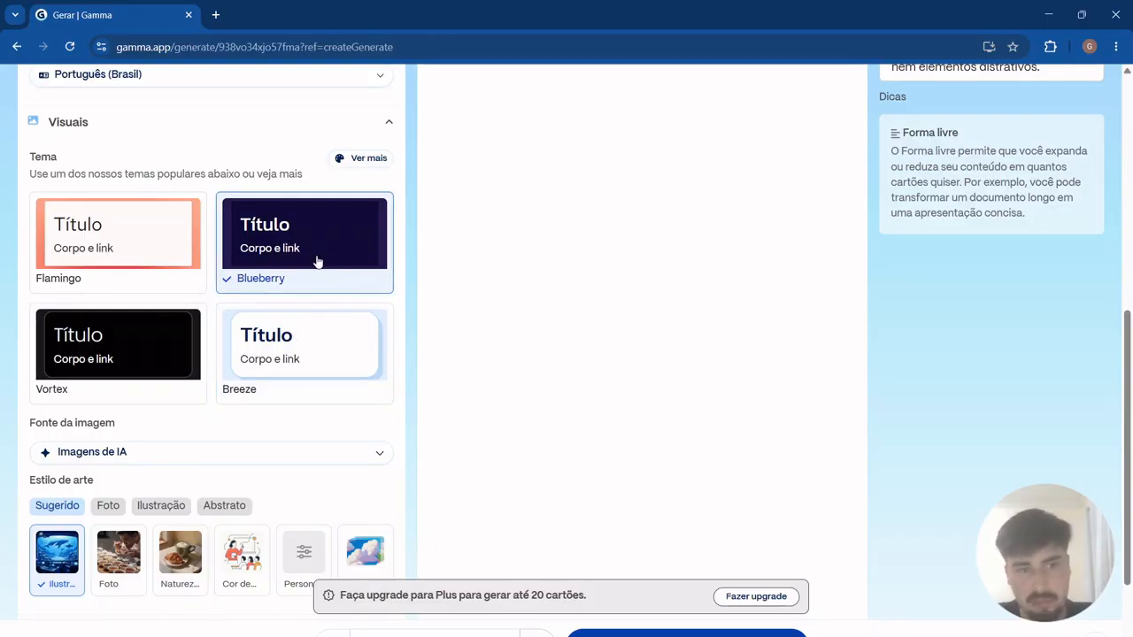
Set the art style of the presentation's AI-generated images to Foto.
{"action": "scroll", "coordinate": [337, 316], "scroll_direction": "down", "scroll_amount": 1}
{"action": "scroll", "coordinate": [344, 334], "scroll_direction": "down", "scroll_amount": 1}
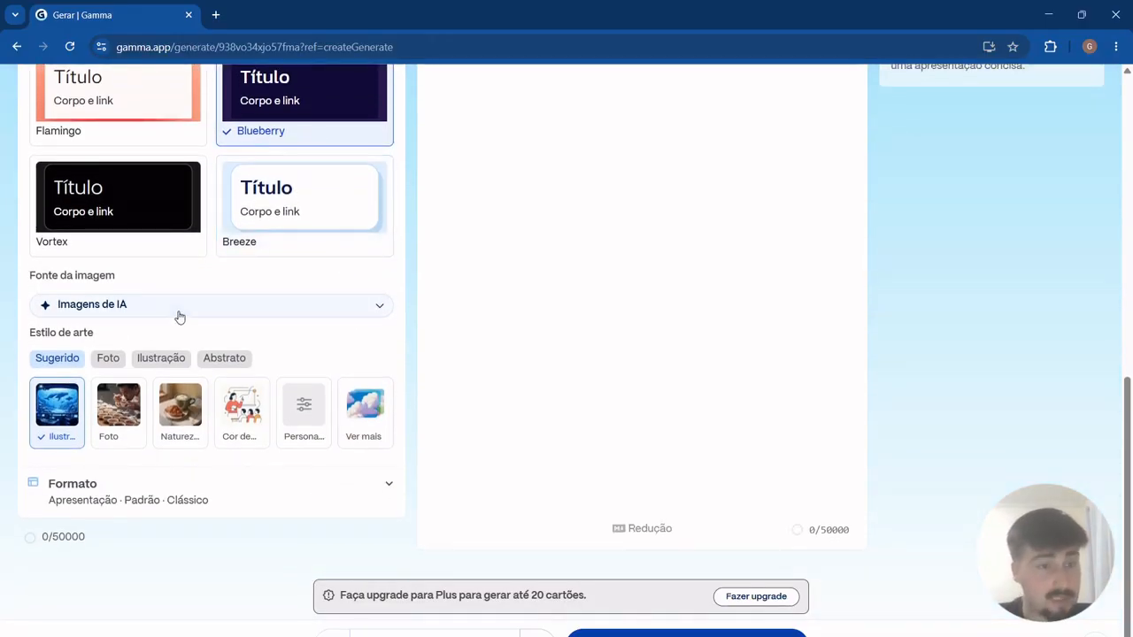
{"action": "left_click", "coordinate": [377, 315]}
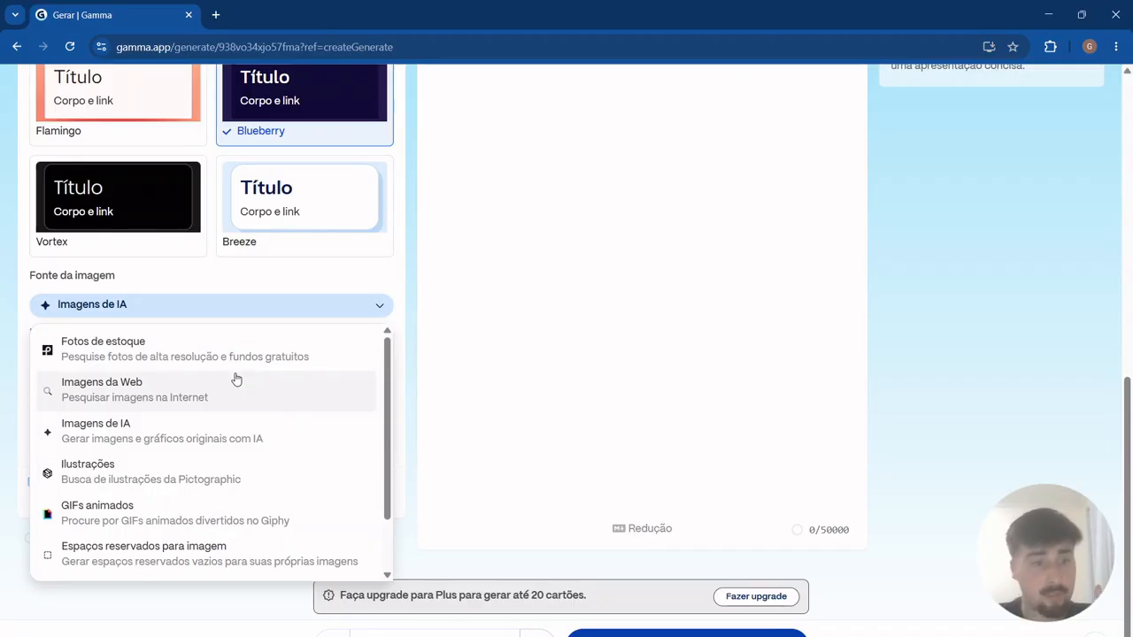
{"action": "left_click", "coordinate": [213, 290]}
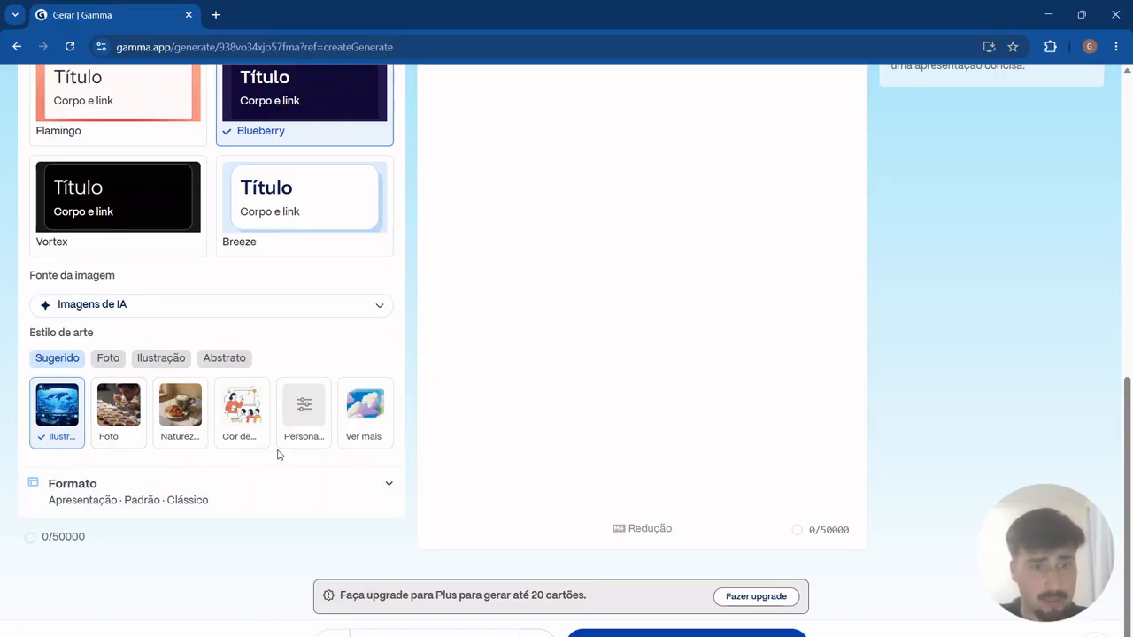
{"action": "left_click", "coordinate": [118, 442]}
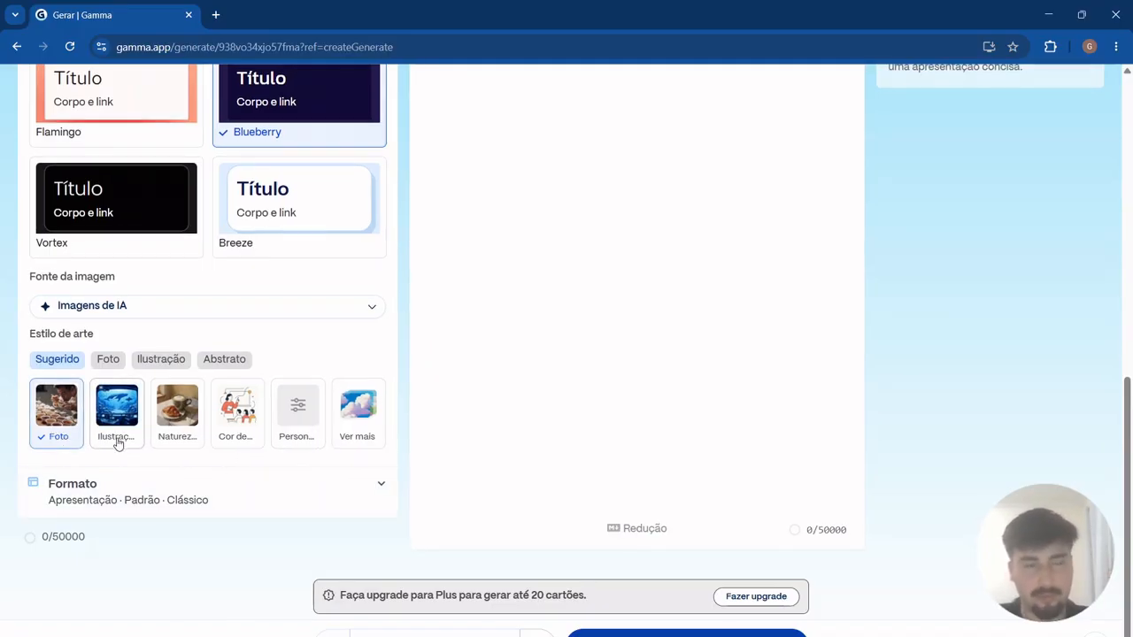
{"action": "scroll", "coordinate": [355, 465], "scroll_direction": "up", "scroll_amount": 2}
{"action": "scroll", "coordinate": [321, 438], "scroll_direction": "up", "scroll_amount": 5}
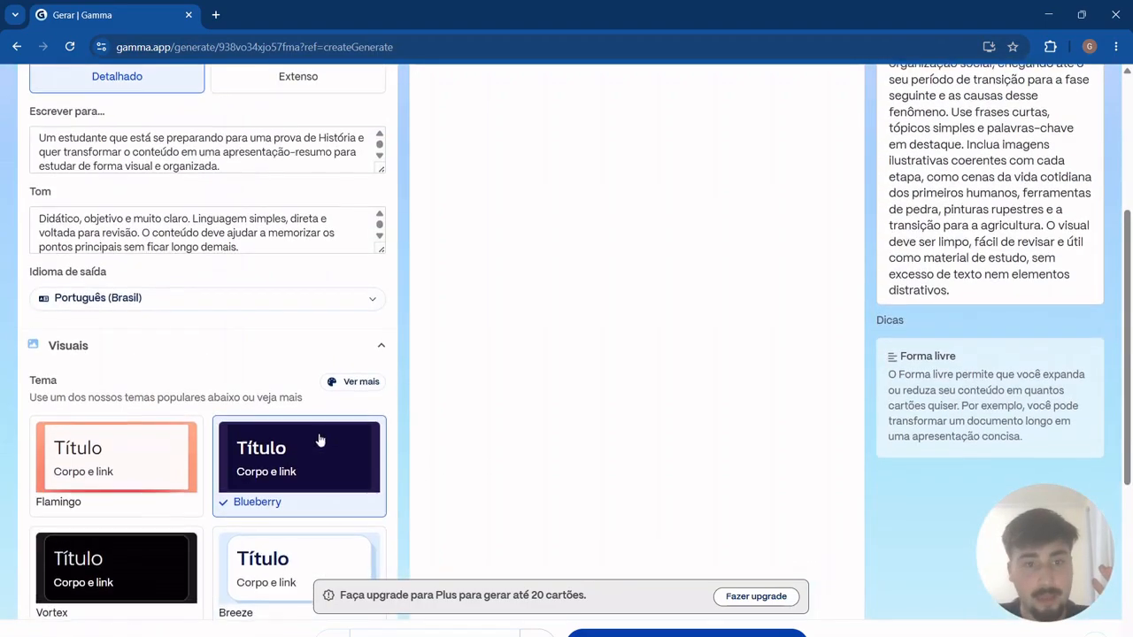
{"action": "scroll", "coordinate": [317, 429], "scroll_direction": "up", "scroll_amount": 1}
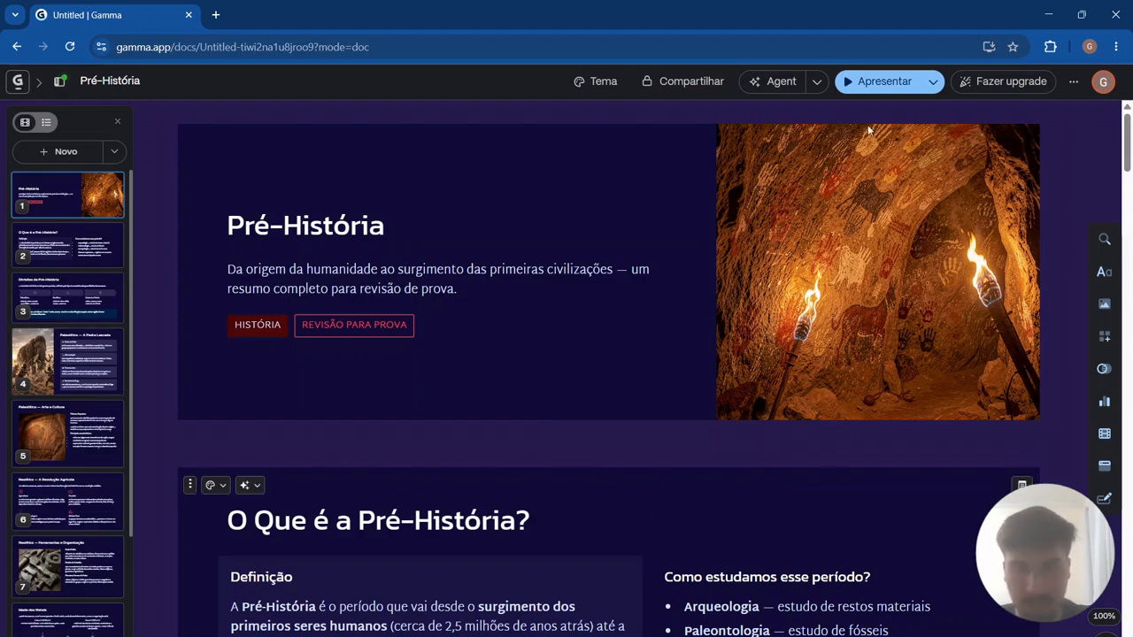
Present the generated Pré-História deck and review its slides through the "Organização Social ao Longo da Pré-História" infographic.
{"action": "left_click", "coordinate": [873, 90]}
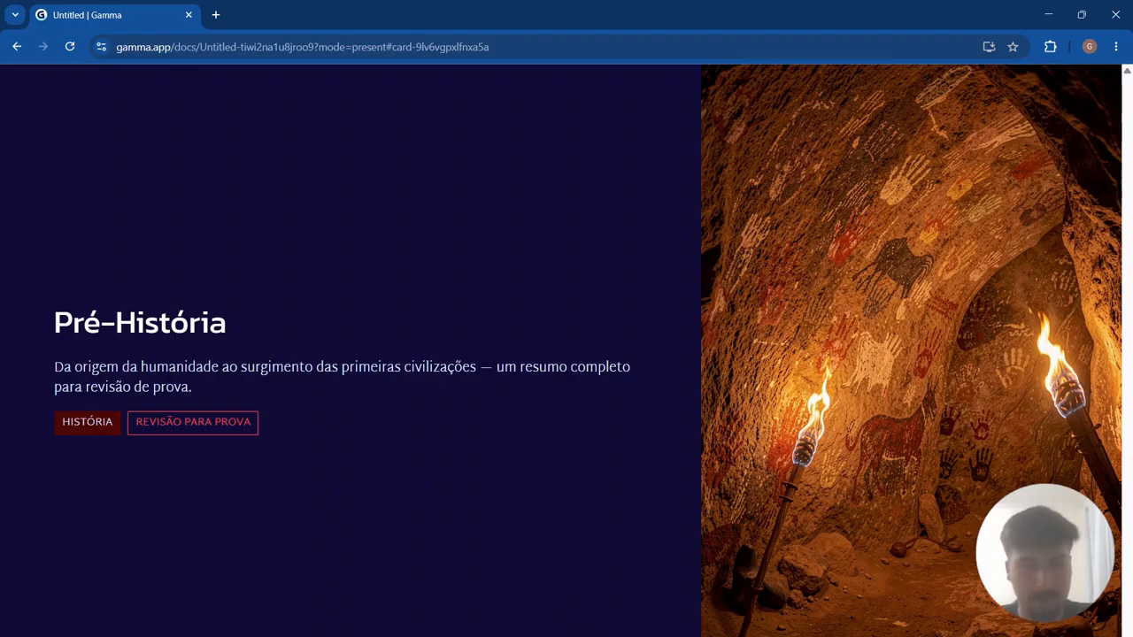
{"action": "key", "text": "Right"}
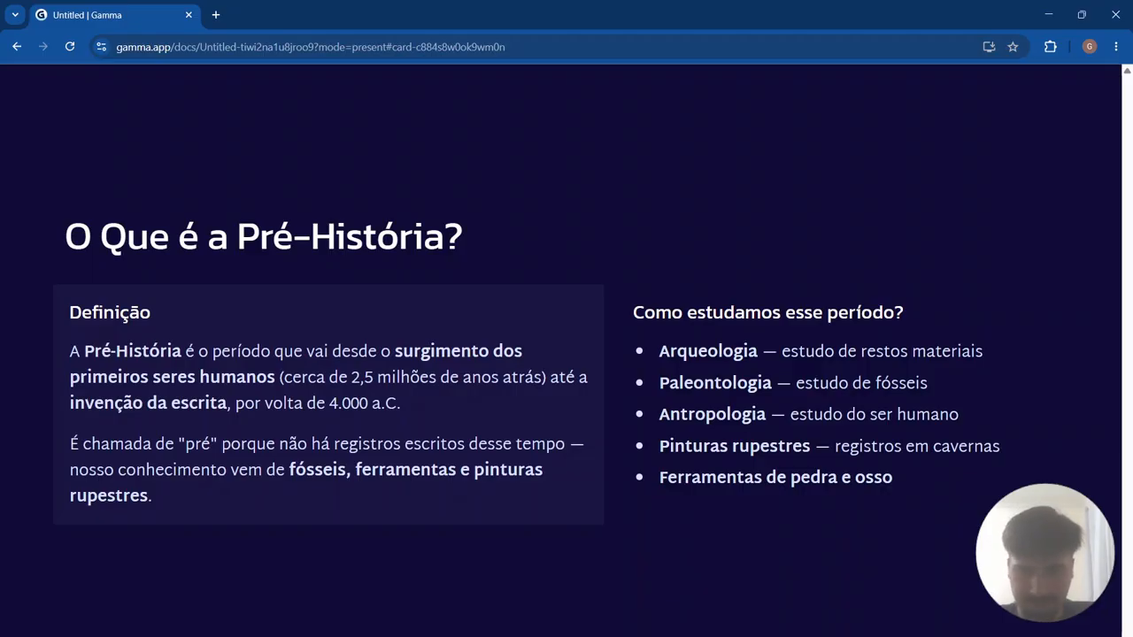
{"action": "key", "text": "Right"}
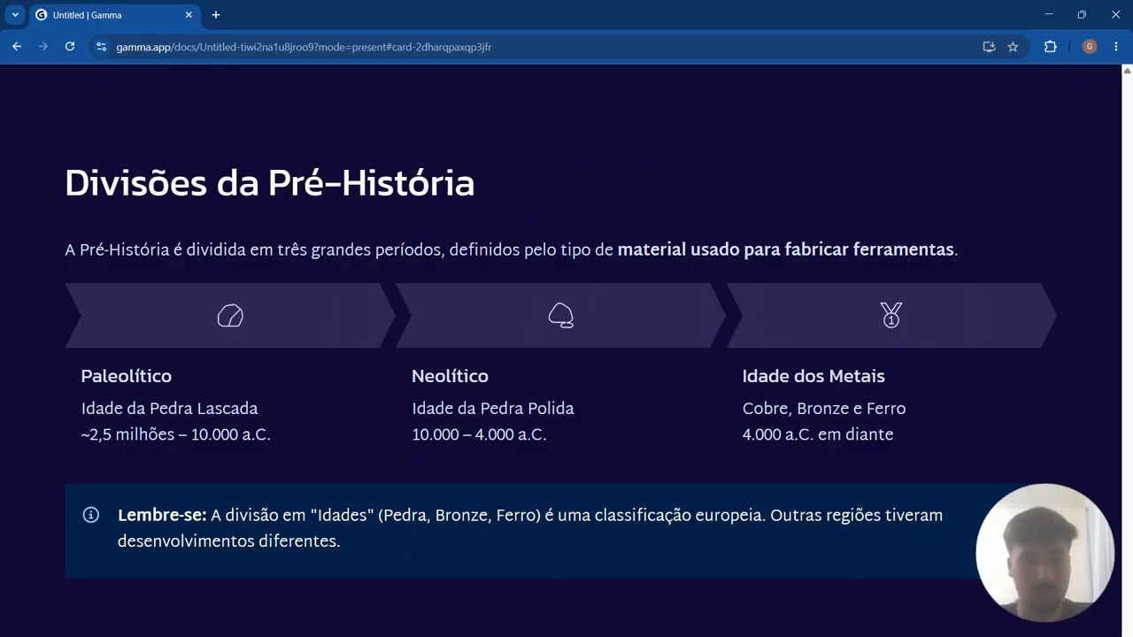
{"action": "key", "text": "Right"}
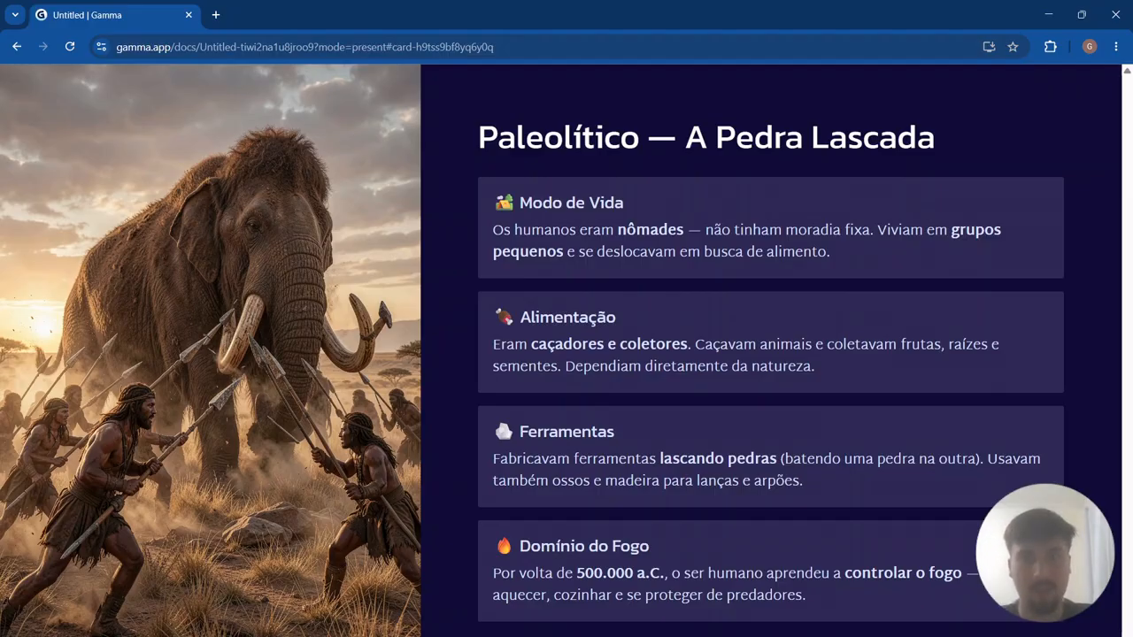
{"action": "key", "text": "Right"}
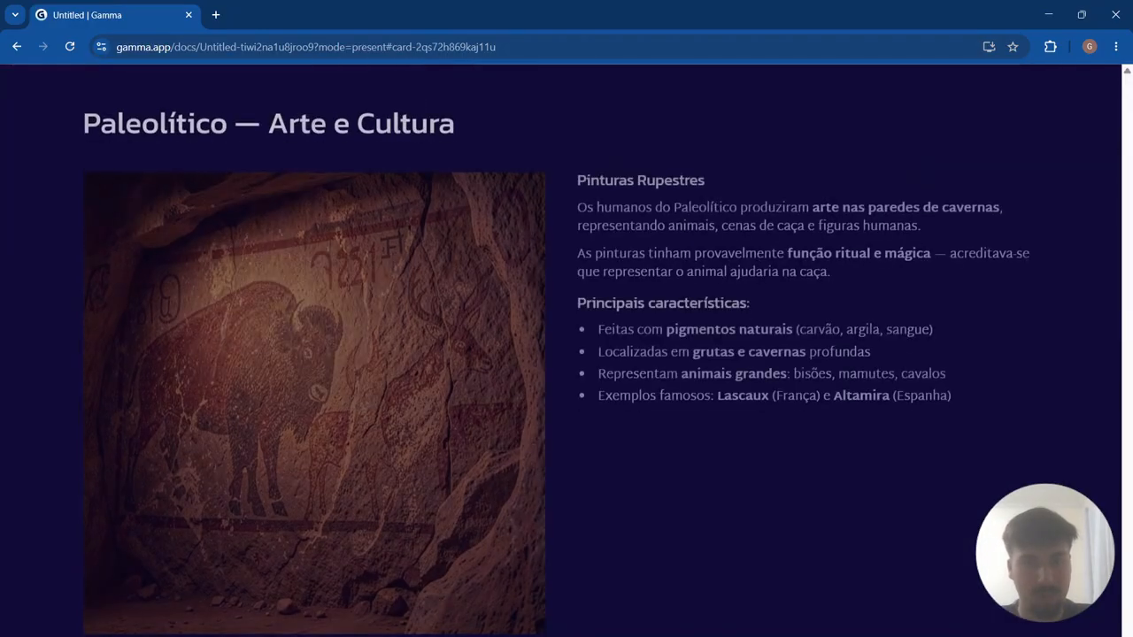
{"action": "key", "text": "Right"}
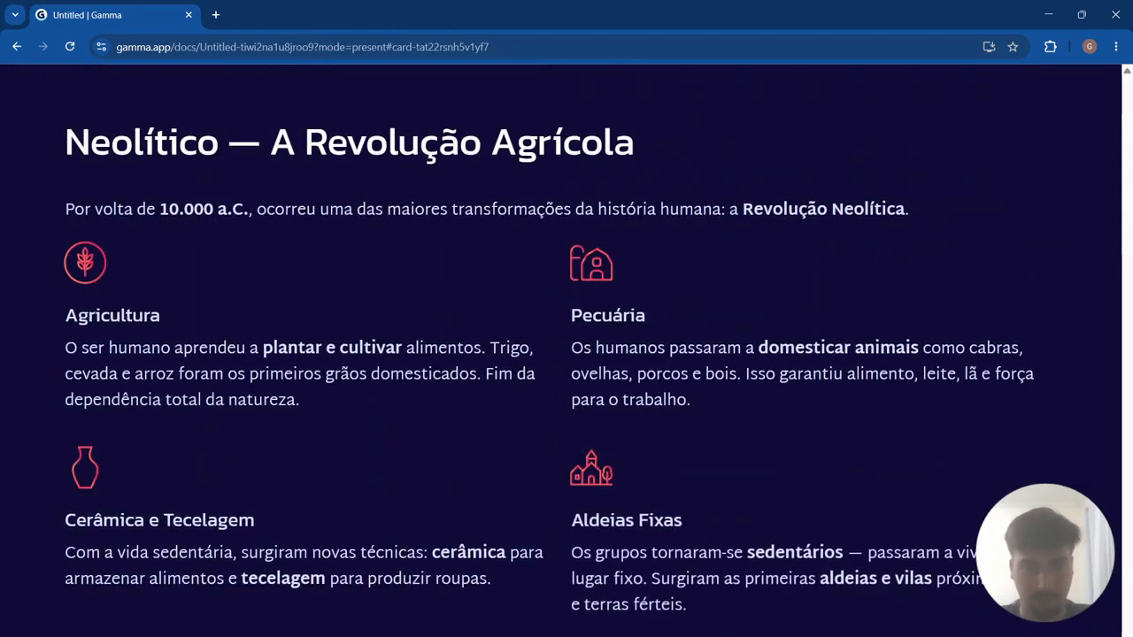
{"action": "key", "text": "Right"}
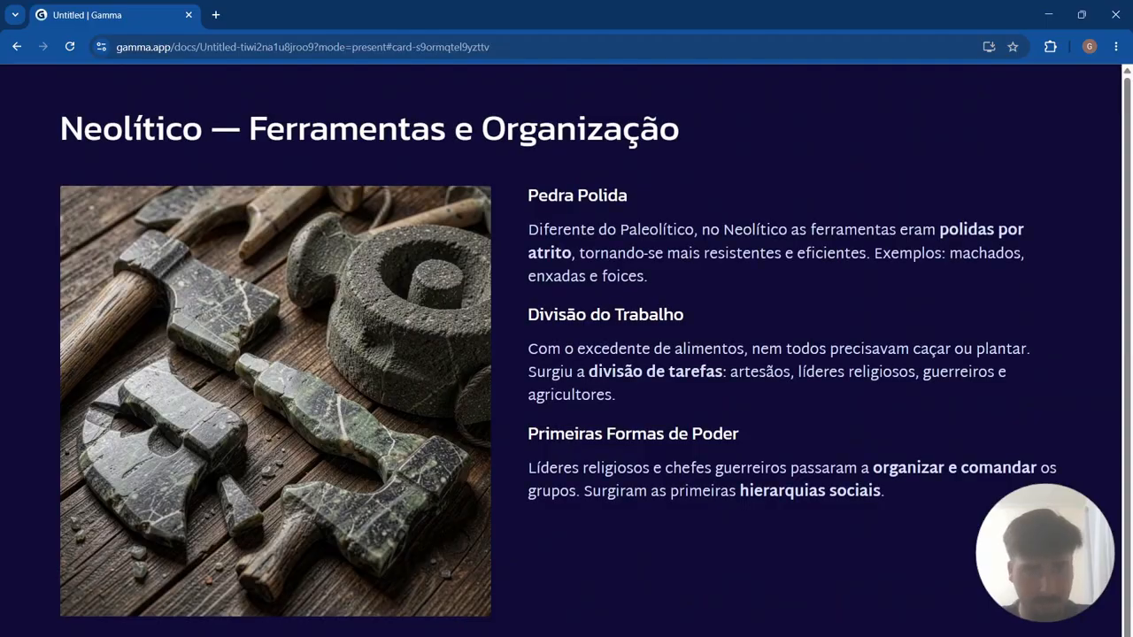
{"action": "key", "text": "Right"}
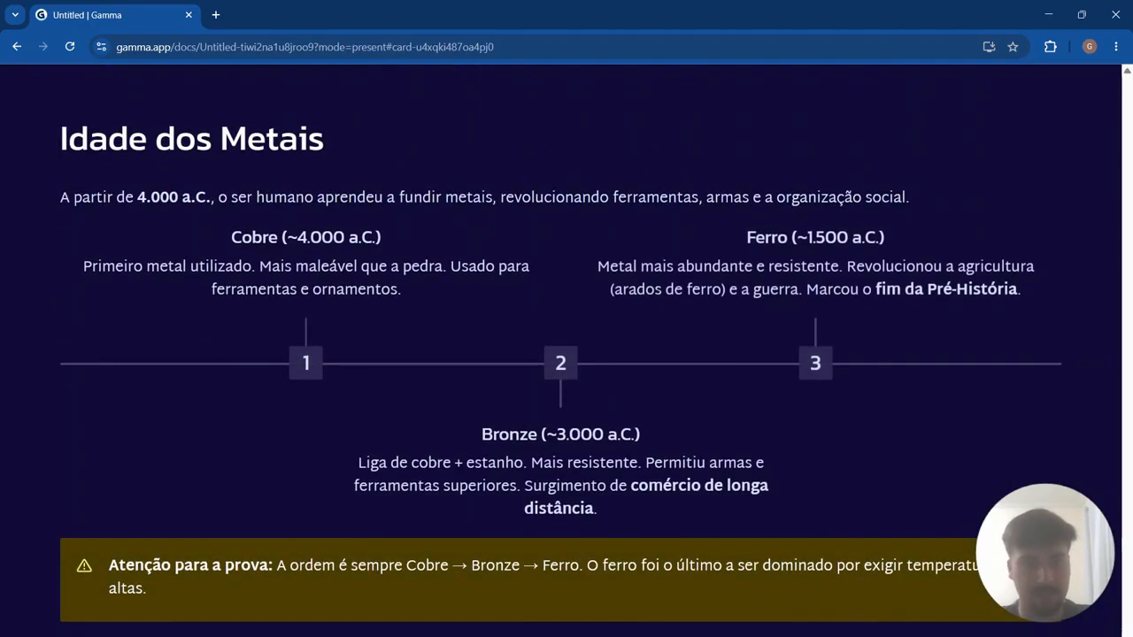
{"action": "key", "text": "Right"}
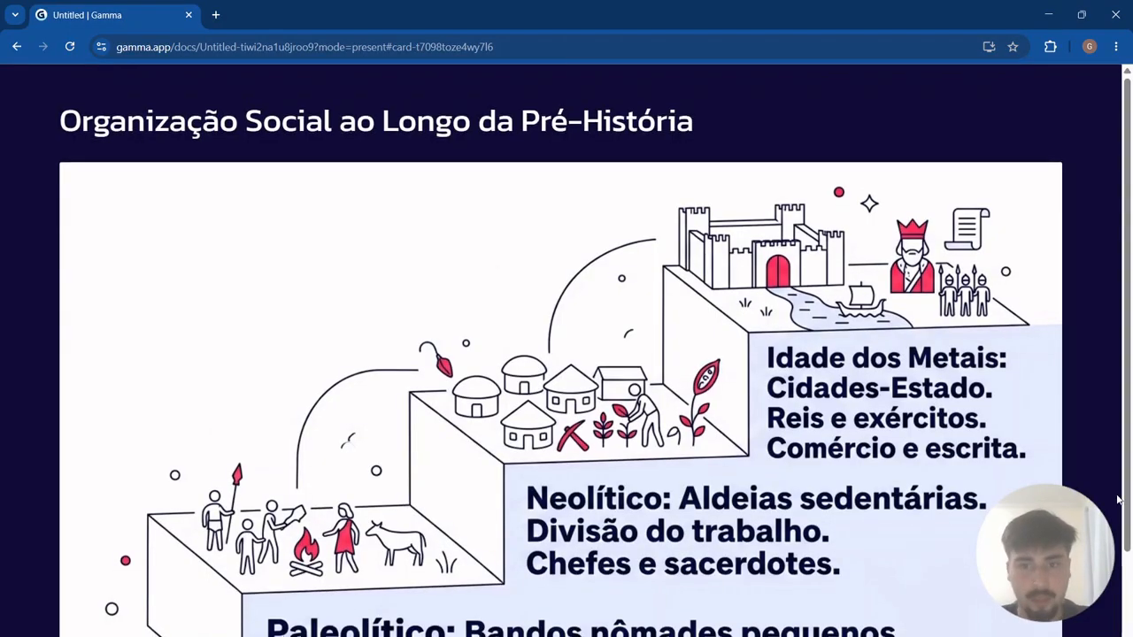
{"action": "scroll", "coordinate": [1104, 513], "scroll_direction": "down", "scroll_amount": 1}
{"action": "scroll", "coordinate": [1104, 514], "scroll_direction": "up", "scroll_amount": 1}
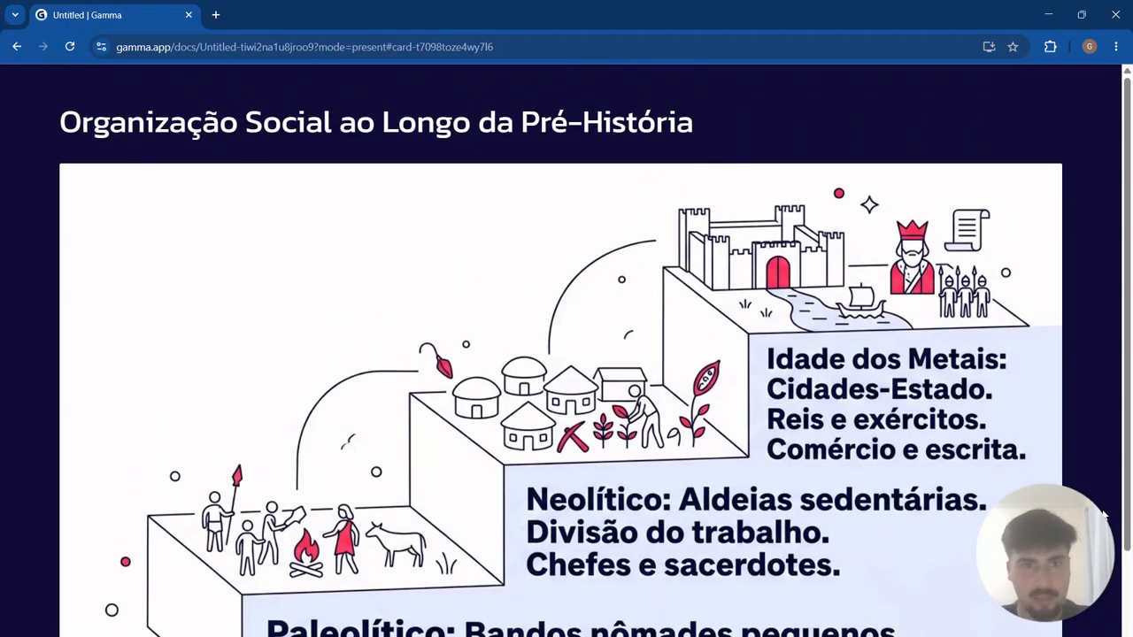
{"action": "scroll", "coordinate": [1104, 514], "scroll_direction": "down", "scroll_amount": 1}
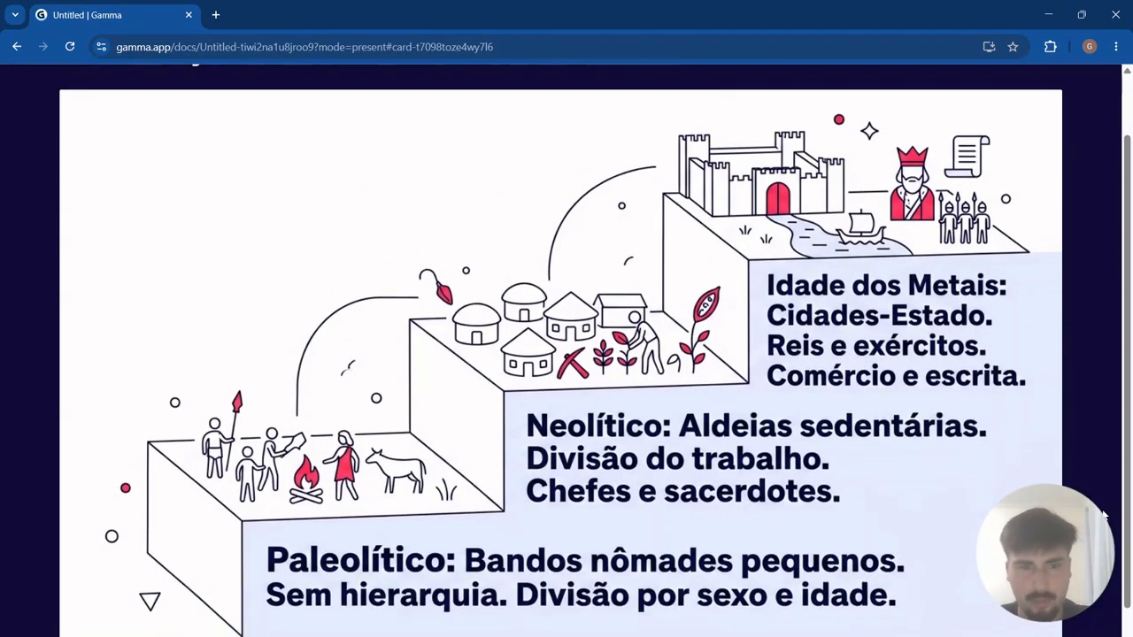
{"action": "scroll", "coordinate": [1104, 513], "scroll_direction": "down", "scroll_amount": 1}
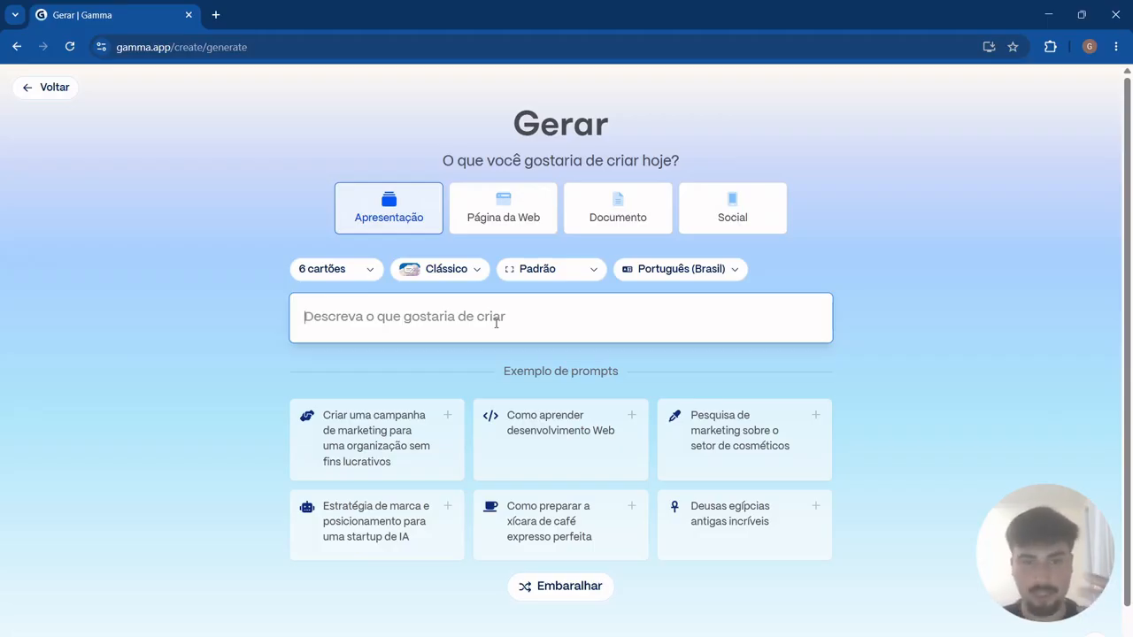
Paste the brief for a 6-slide beginners' presentation on the history of the internet as the new prompt and open it in the prompt editor.
{"action": "key", "text": "ctrl+v"}
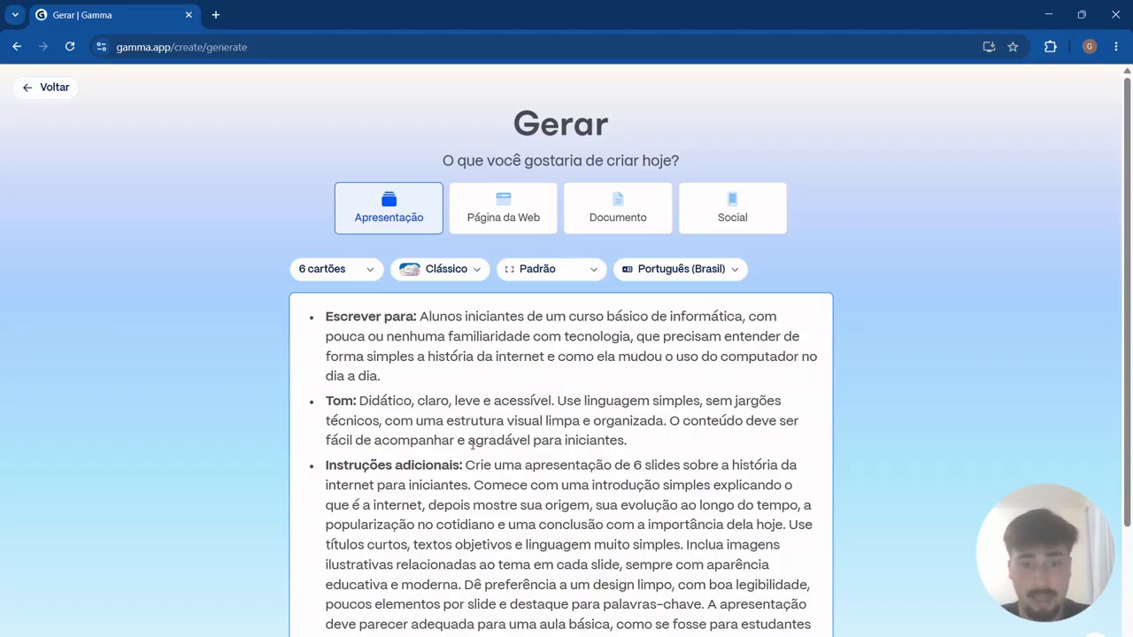
{"action": "scroll", "coordinate": [721, 478], "scroll_direction": "down", "scroll_amount": 1}
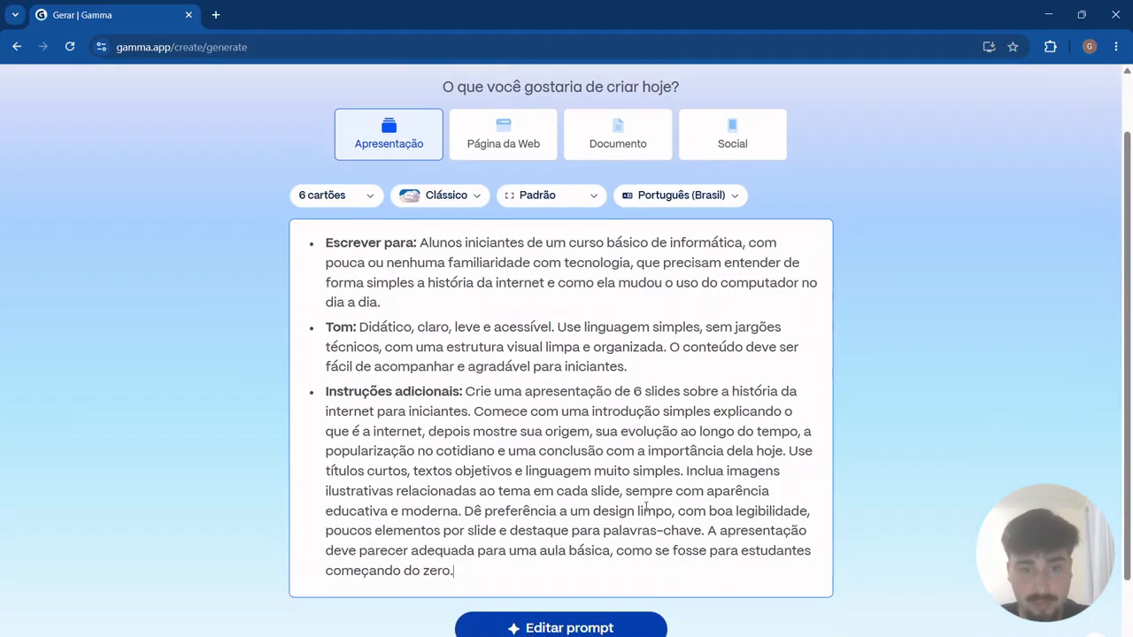
{"action": "left_click", "coordinate": [547, 633]}
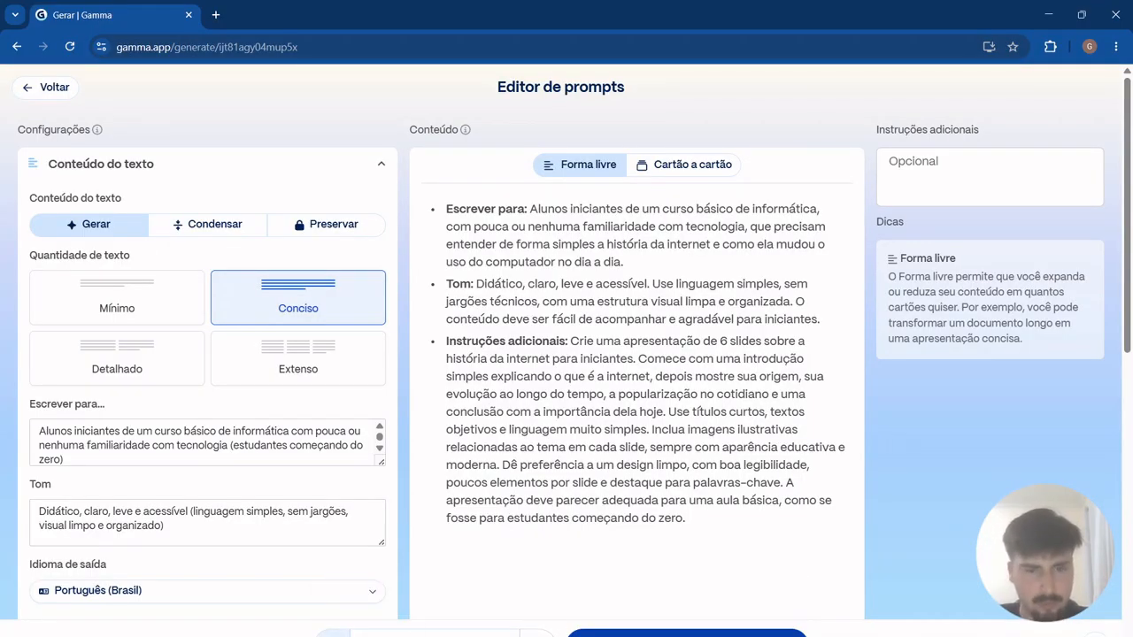
Replace the "Escrever para..." text with the brief's audience description, starting with "Alunos iniciantes de um curso básico de informática".
{"action": "left_click_drag", "start_coordinate": [626, 264], "coordinate": [531, 206]}
{"action": "key", "text": "ctrl+c"}
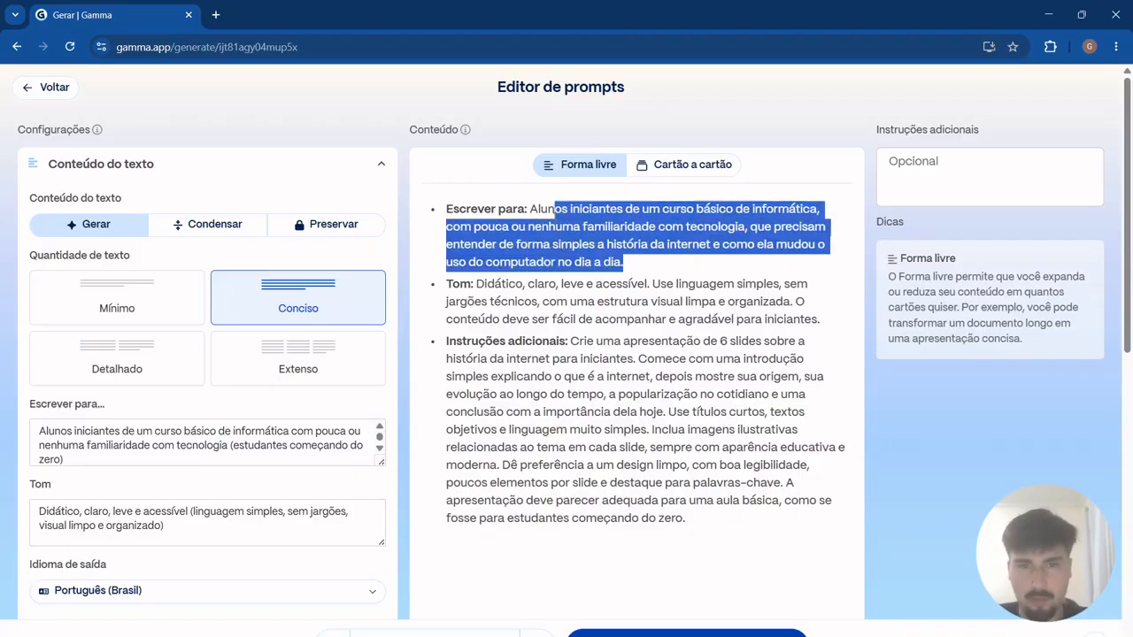
{"action": "left_click_drag", "start_coordinate": [71, 462], "coordinate": [33, 426]}
{"action": "key", "text": "ctrl+v"}
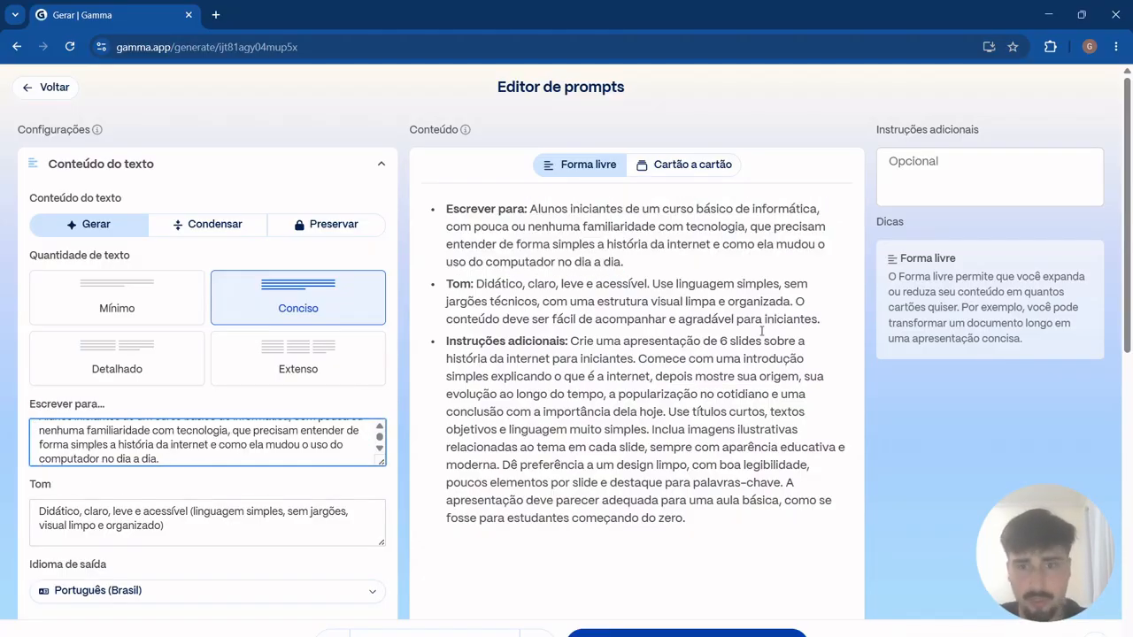
Replace the "Tom" text with the brief's tone description, starting with "Didático, claro, leve e acessível".
{"action": "left_click_drag", "start_coordinate": [820, 320], "coordinate": [476, 285]}
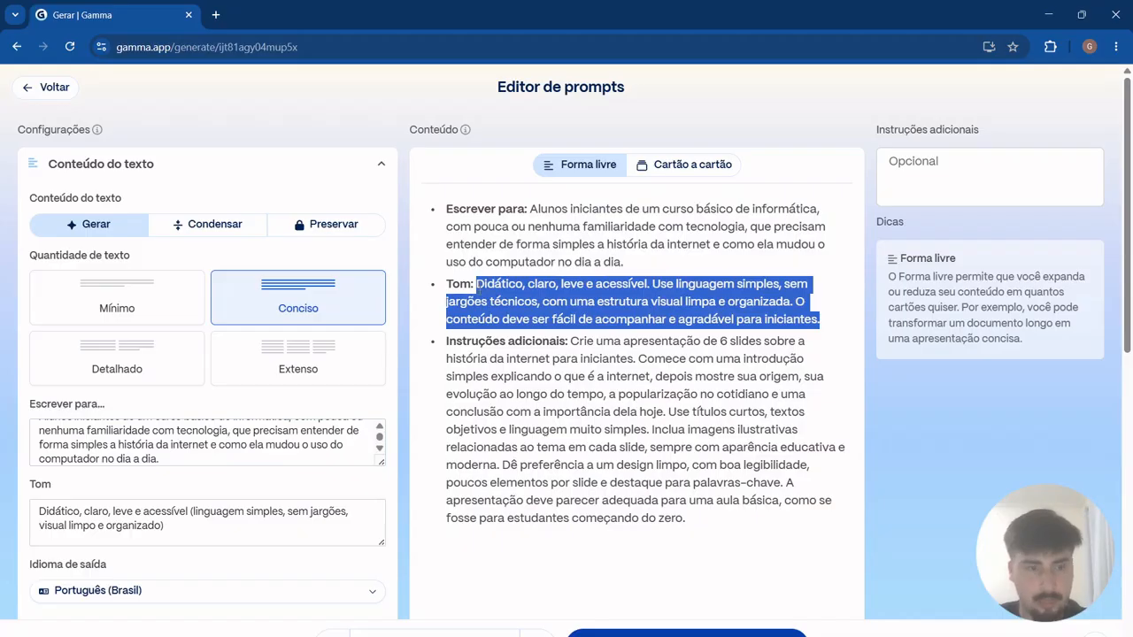
{"action": "key", "text": "ctrl+c"}
{"action": "left_click_drag", "start_coordinate": [173, 543], "coordinate": [37, 507]}
{"action": "key", "text": "ctrl+v"}
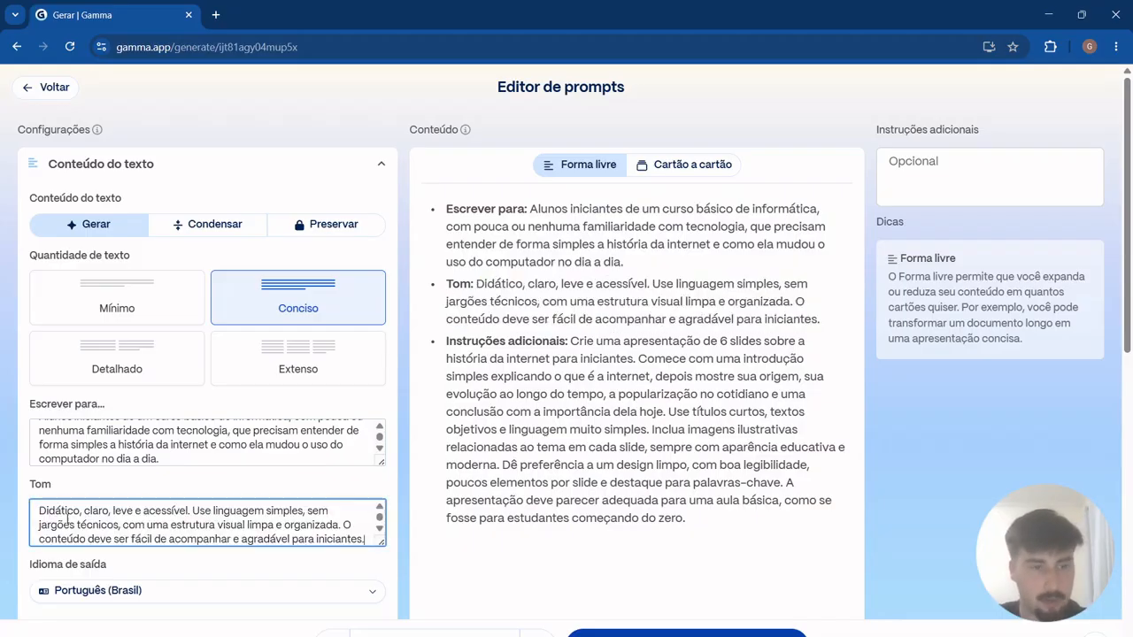
Copy the brief's "Instruções adicionais" paragraph about the history of the internet into the additional instructions field.
{"action": "left_click_drag", "start_coordinate": [687, 519], "coordinate": [571, 342]}
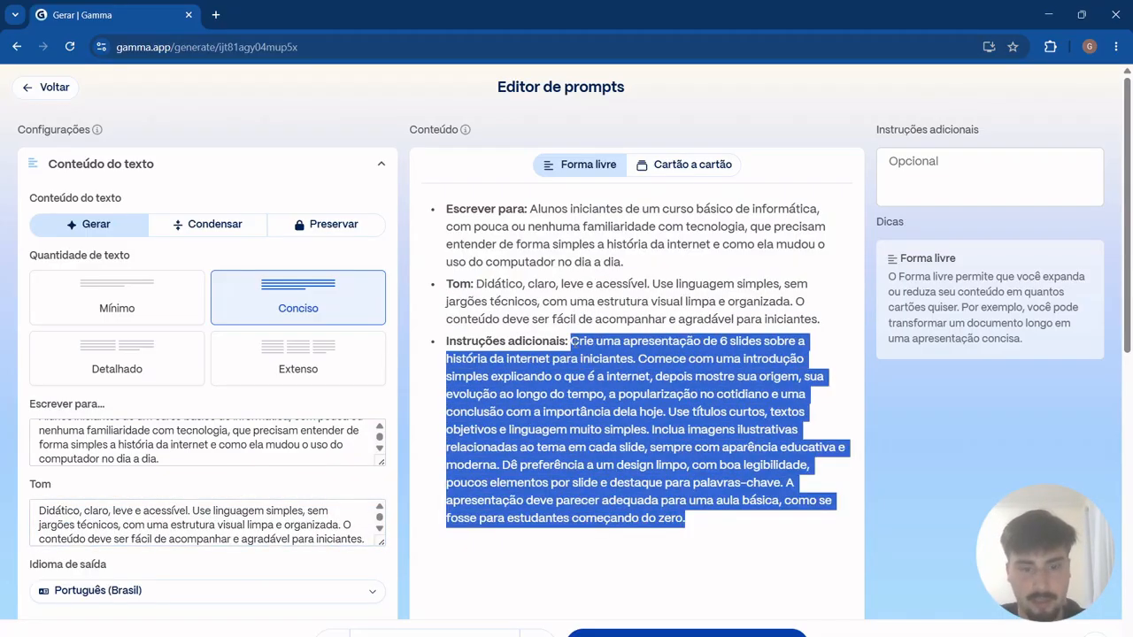
{"action": "key", "text": "ctrl+c"}
{"action": "left_click", "coordinate": [914, 177]}
{"action": "key", "text": "ctrl+v"}
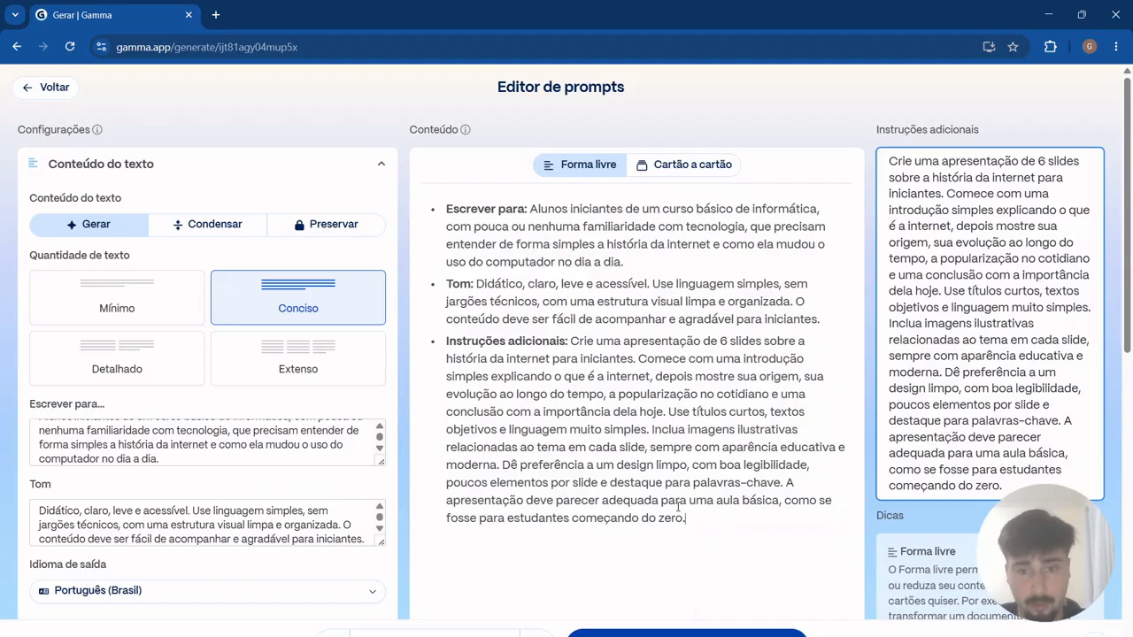
Clear the pasted internet-history brief from the free-form content area.
{"action": "key", "text": "ctrl+a"}
{"action": "key", "text": "BackSpace"}
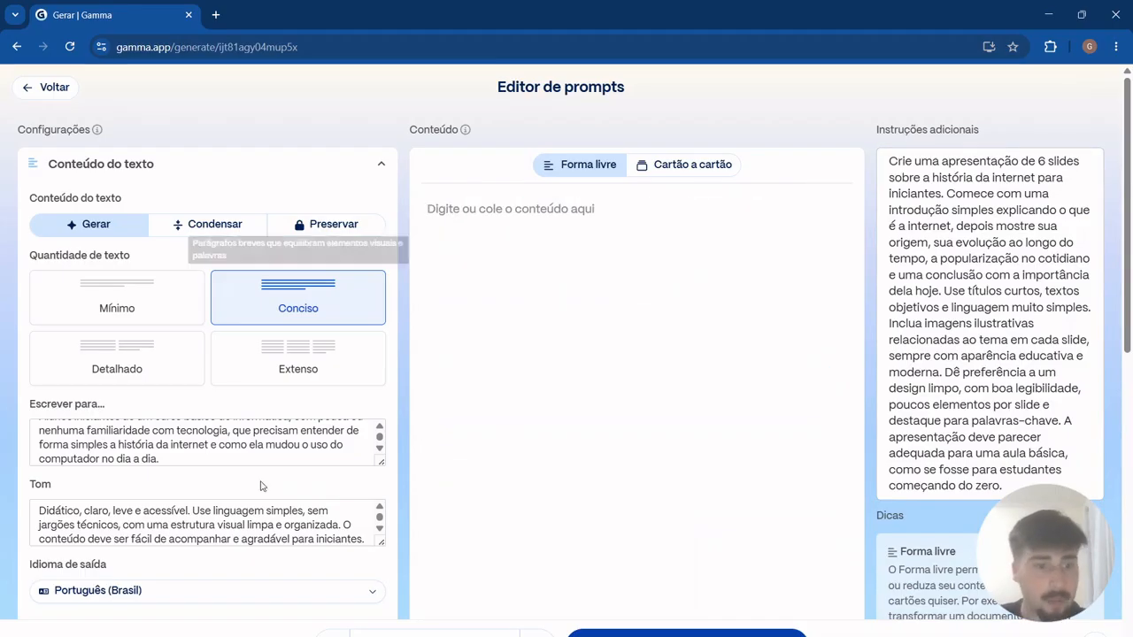
{"action": "scroll", "coordinate": [278, 407], "scroll_direction": "down", "scroll_amount": 2}
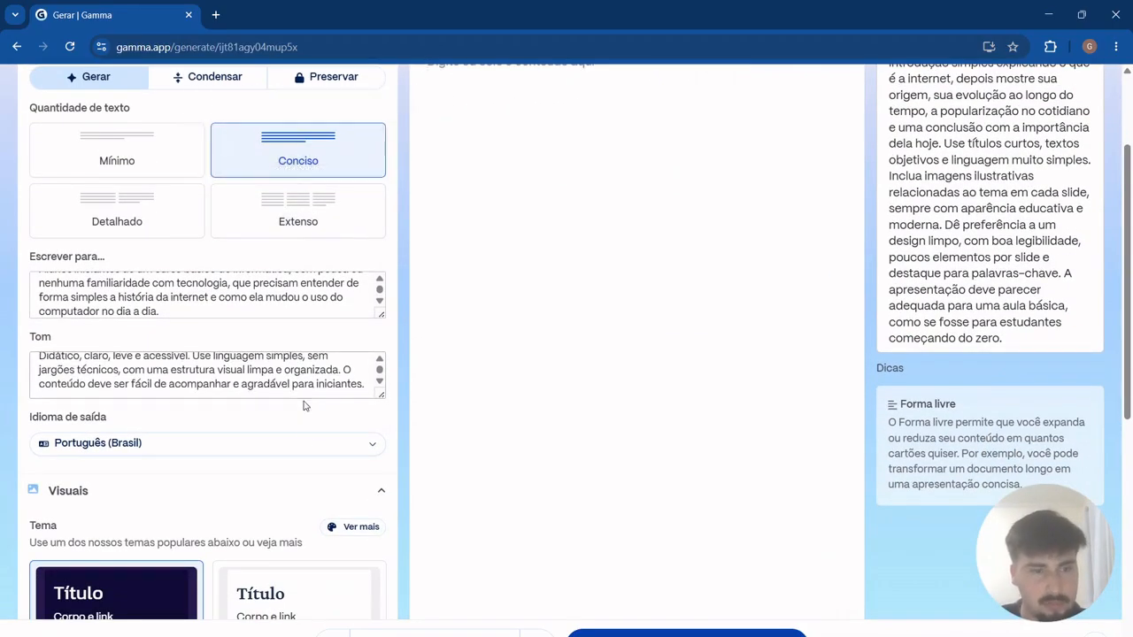
Set the art style for the AI images to Ilustração.
{"action": "scroll", "coordinate": [304, 405], "scroll_direction": "down", "scroll_amount": 3}
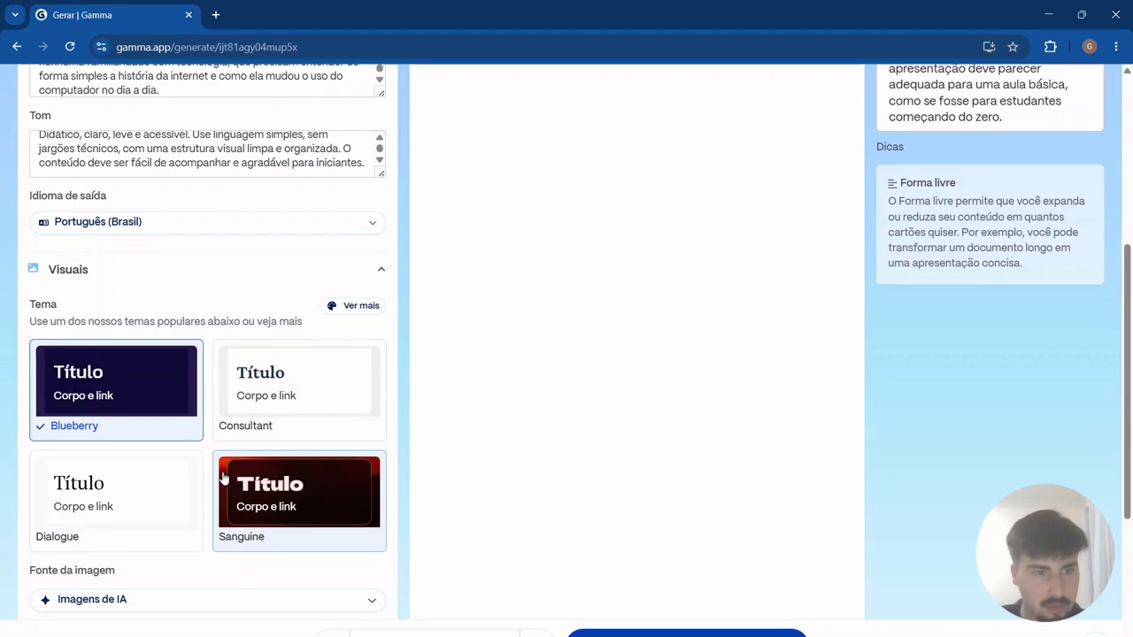
{"action": "scroll", "coordinate": [203, 478], "scroll_direction": "down", "scroll_amount": 3}
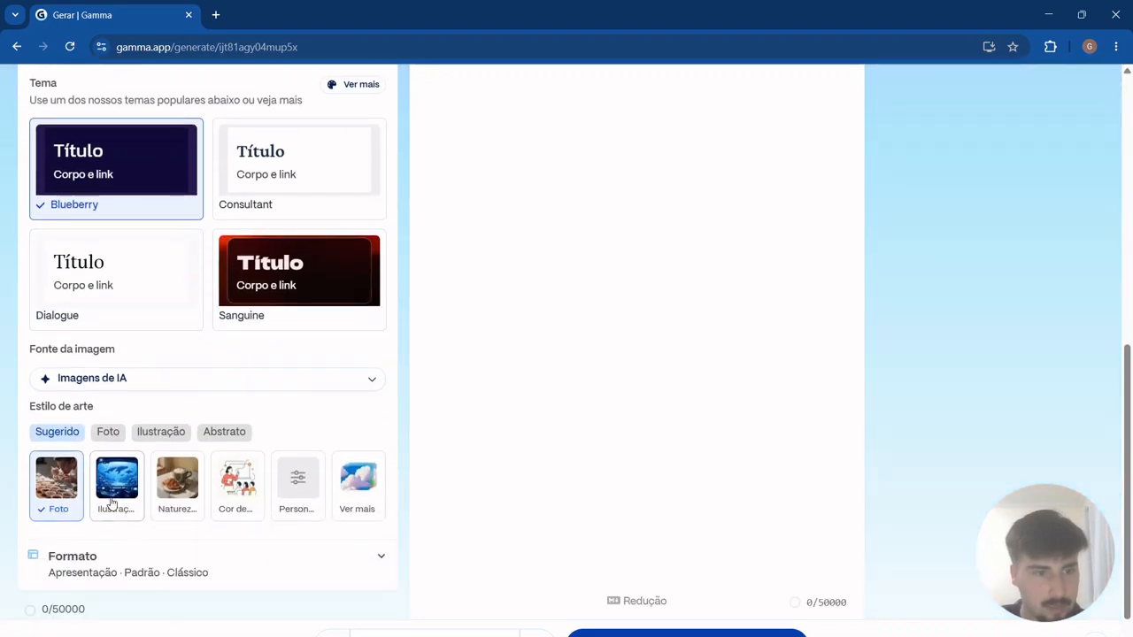
{"action": "left_click", "coordinate": [113, 500]}
Browse the full theme collection and apply the Stratos theme to the presentation.
{"action": "scroll", "coordinate": [142, 487], "scroll_direction": "up", "scroll_amount": 1}
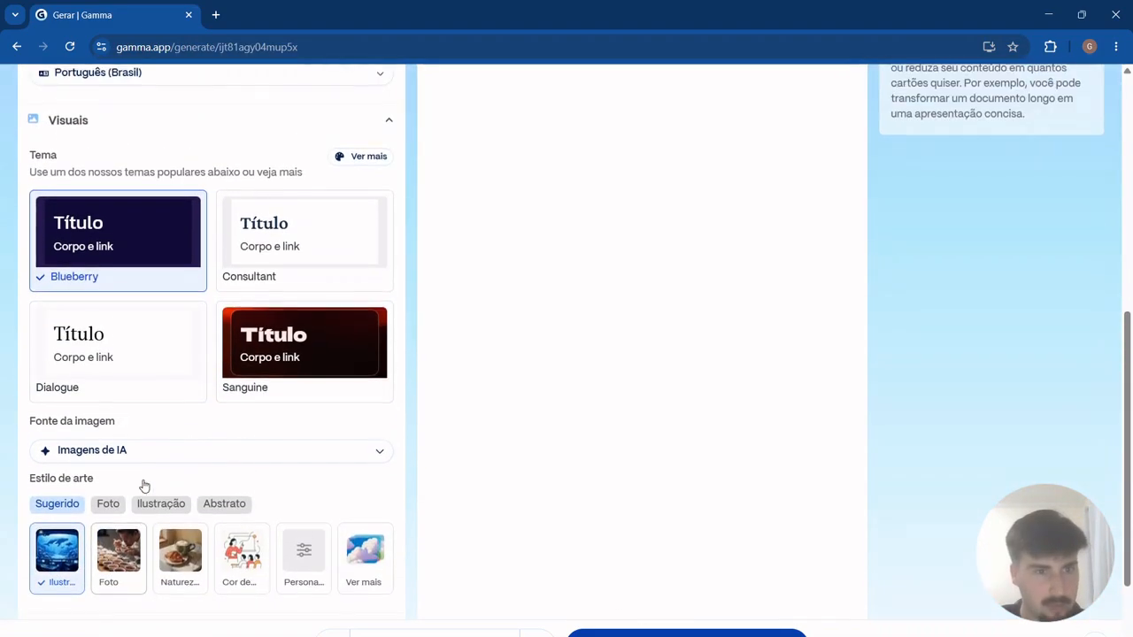
{"action": "left_click", "coordinate": [359, 158]}
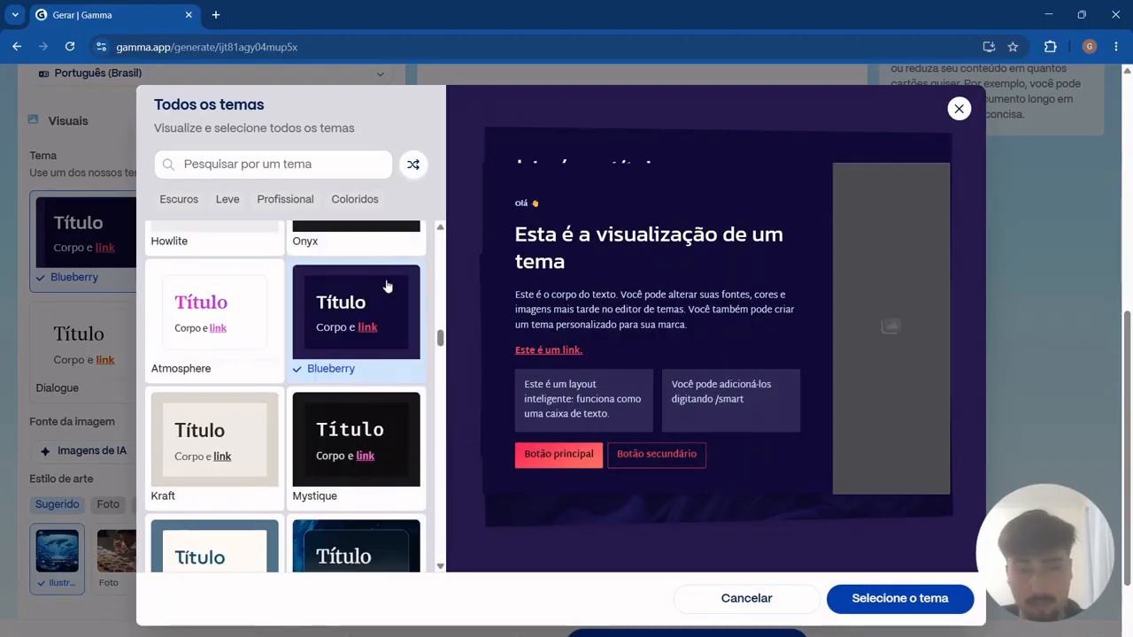
{"action": "scroll", "coordinate": [362, 379], "scroll_direction": "down", "scroll_amount": 5}
{"action": "scroll", "coordinate": [351, 401], "scroll_direction": "up", "scroll_amount": 8}
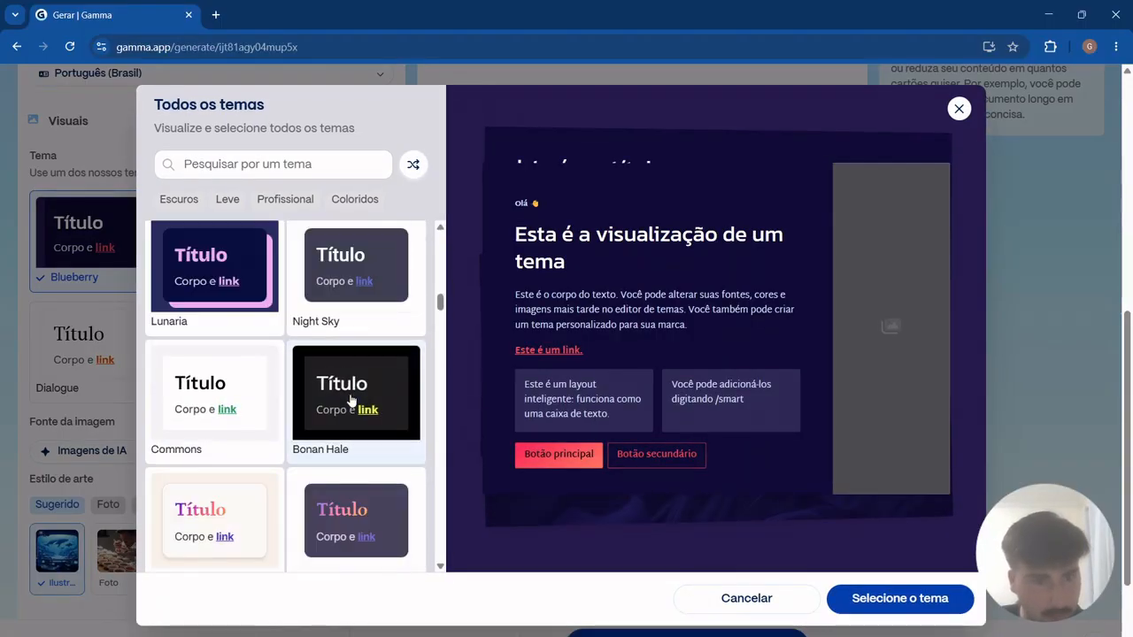
{"action": "scroll", "coordinate": [365, 352], "scroll_direction": "up", "scroll_amount": 6}
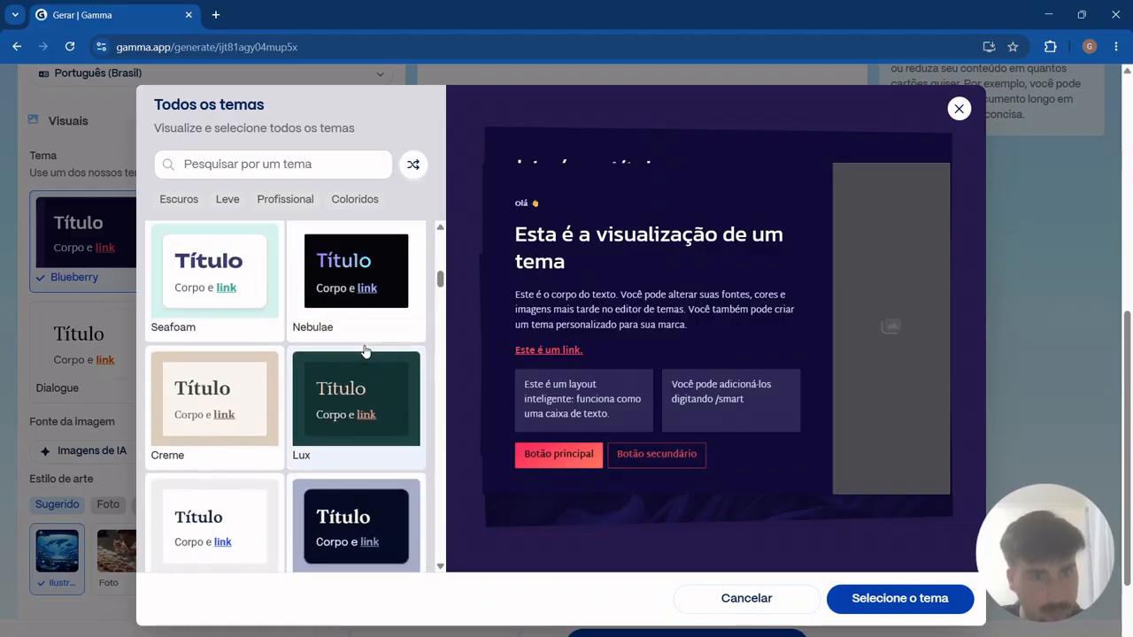
{"action": "scroll", "coordinate": [365, 352], "scroll_direction": "up", "scroll_amount": 5}
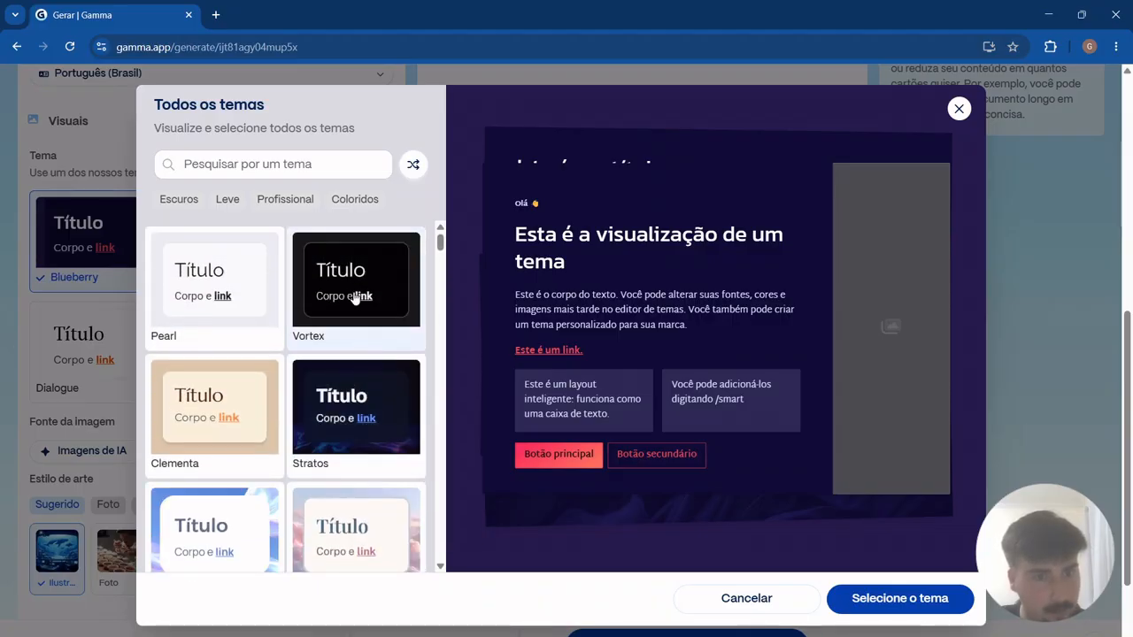
{"action": "left_click", "coordinate": [365, 400]}
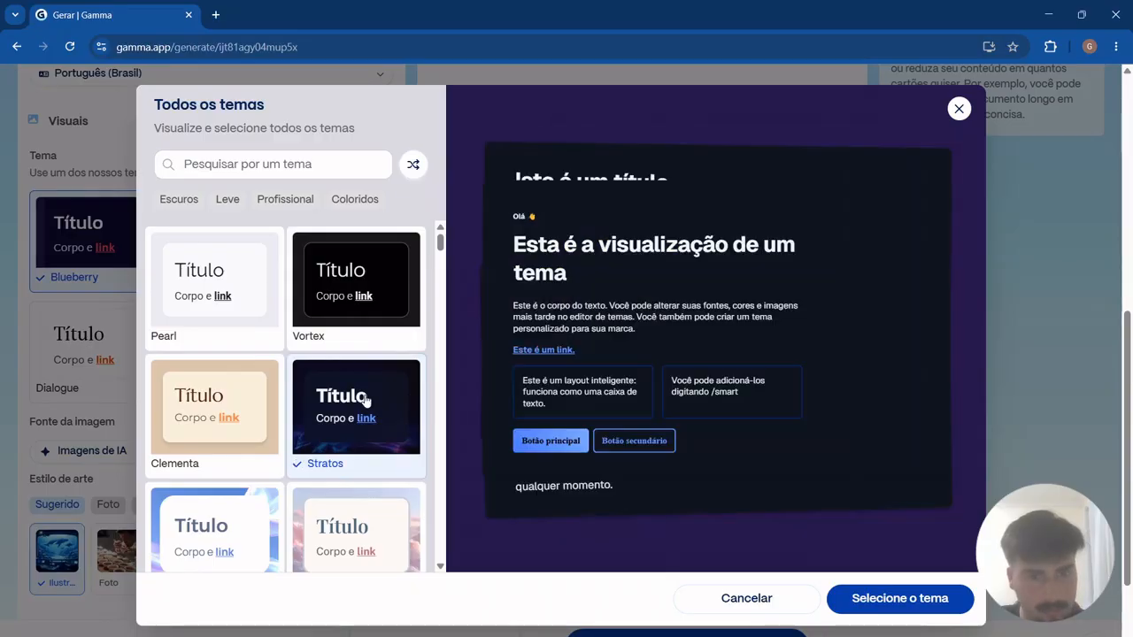
{"action": "left_click", "coordinate": [873, 596]}
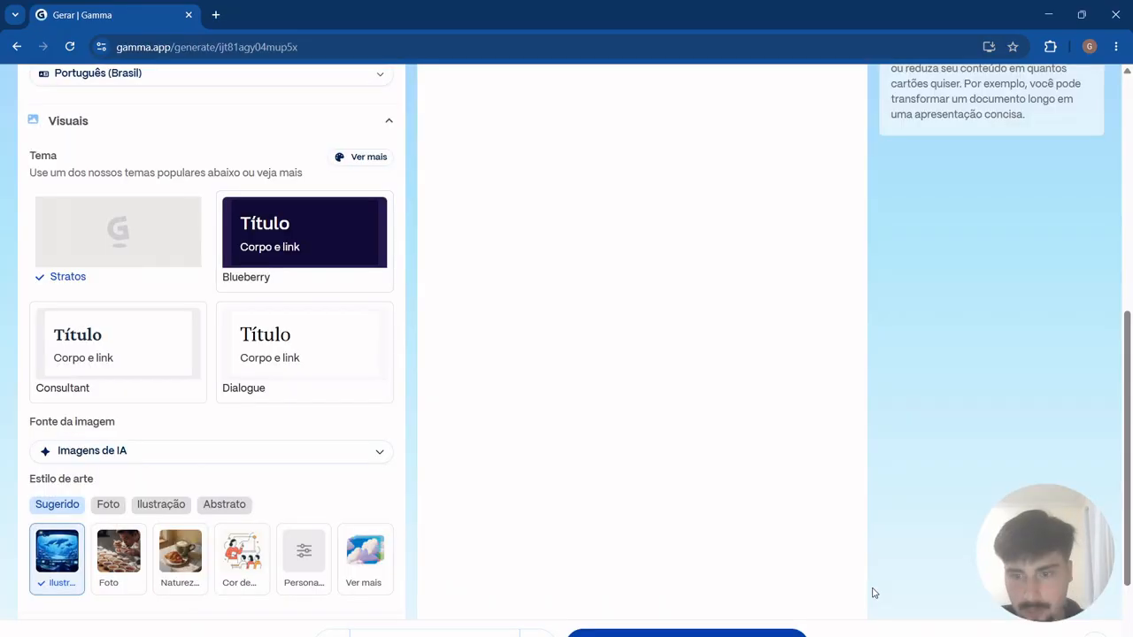
{"action": "scroll", "coordinate": [368, 497], "scroll_direction": "up", "scroll_amount": 6}
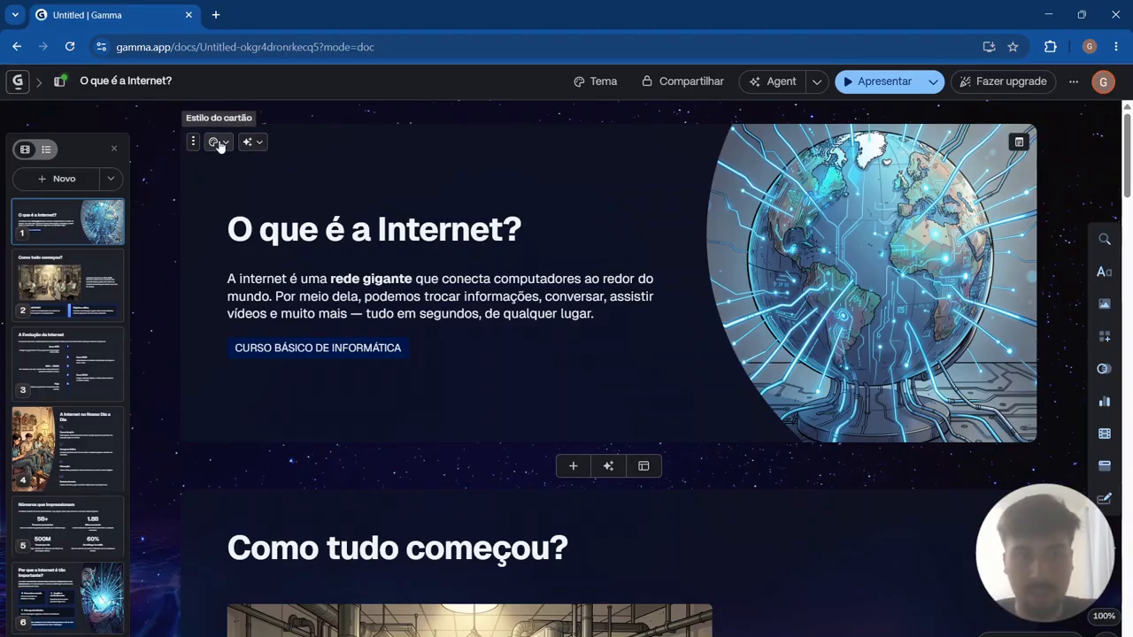
Present the generated deck and advance through the slides from "O que é a Internet?" to "Por que a Internet é tão Importante?".
{"action": "left_click", "coordinate": [885, 81]}
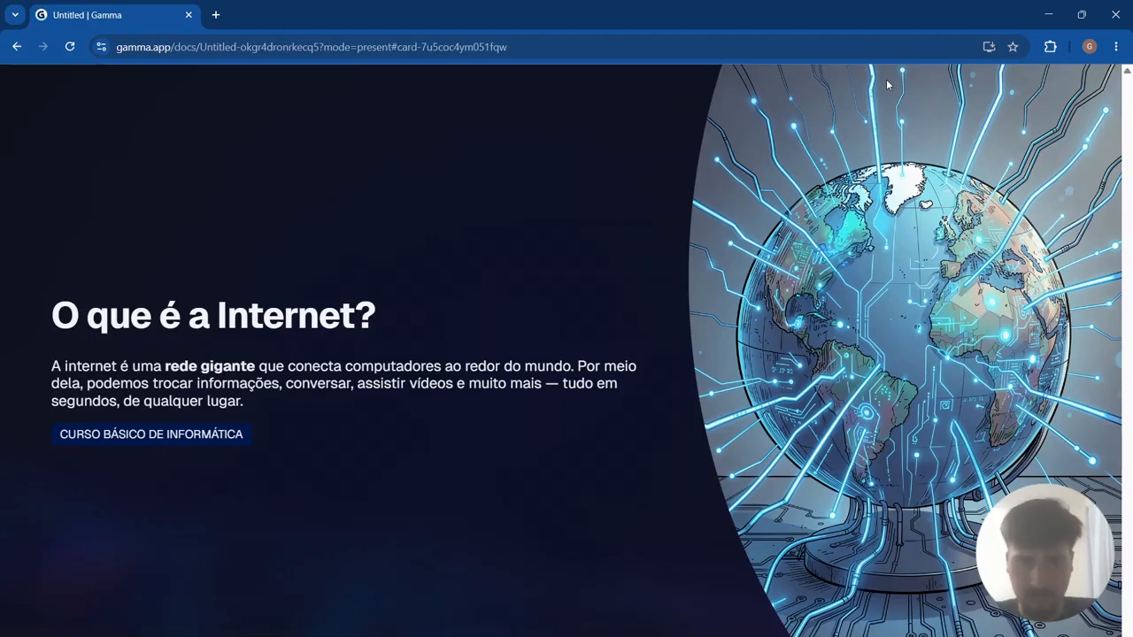
{"action": "key", "text": "Right"}
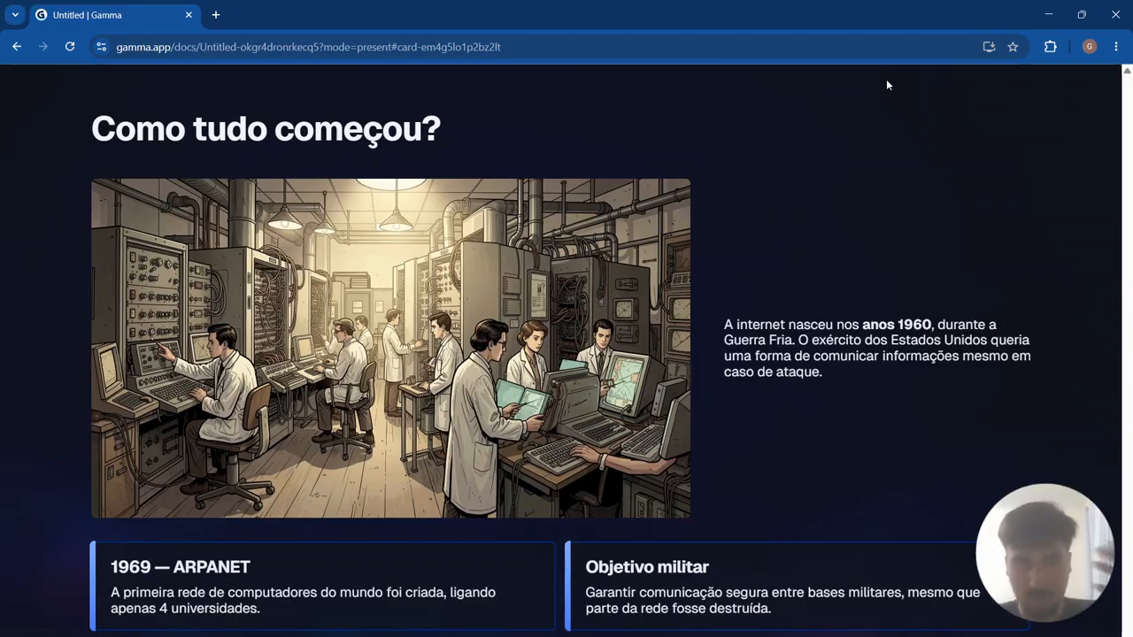
{"action": "key", "text": "Right"}
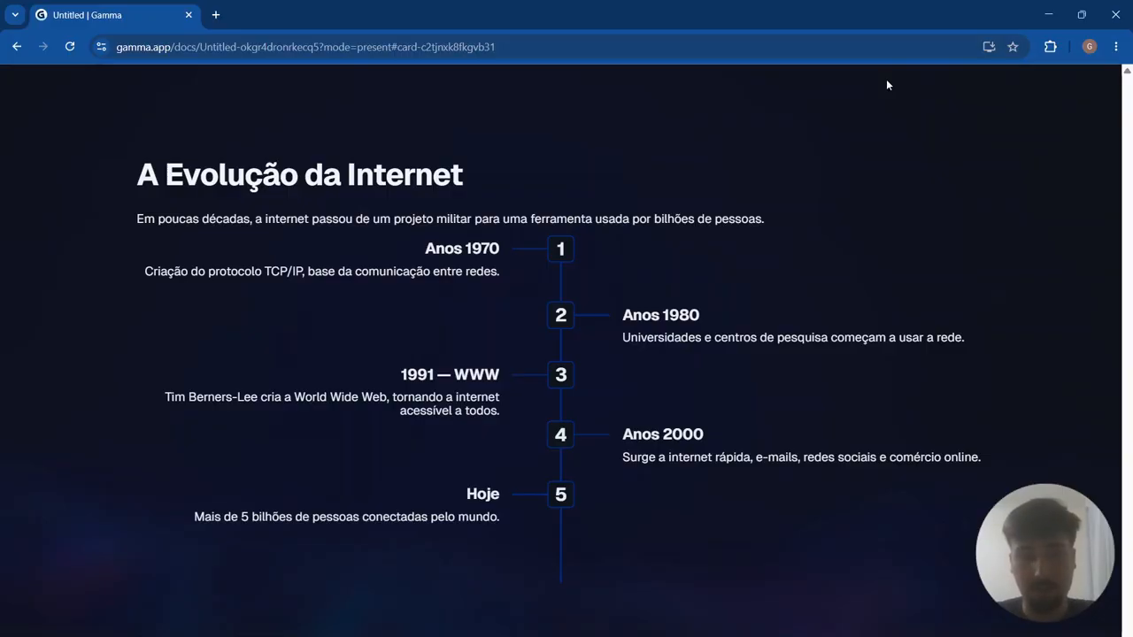
{"action": "key", "text": "Right"}
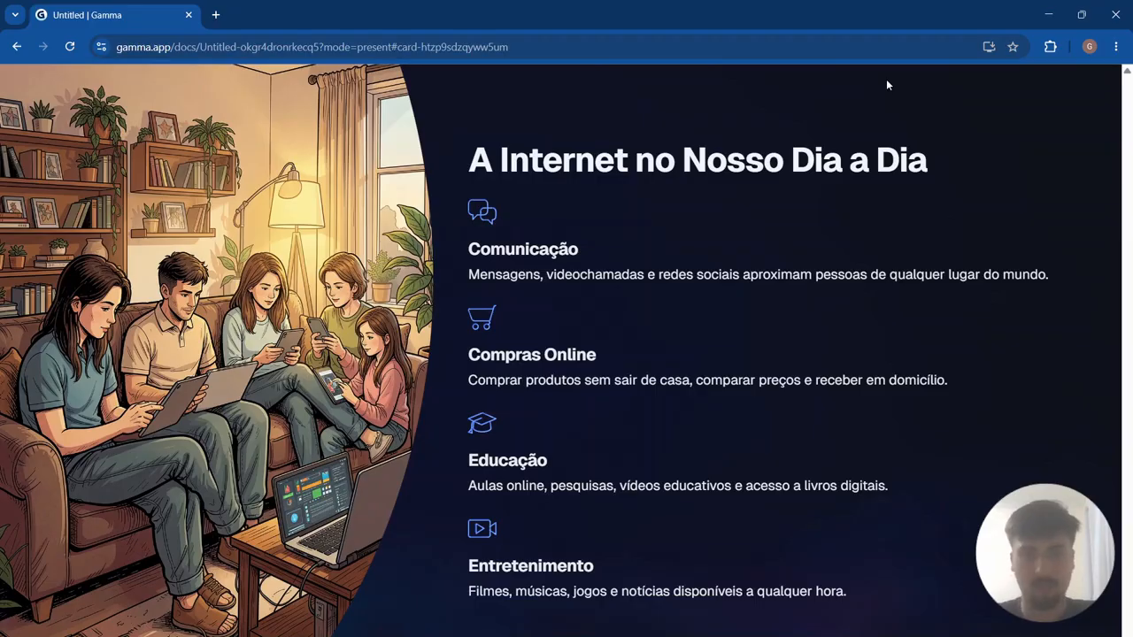
{"action": "key", "text": "Right"}
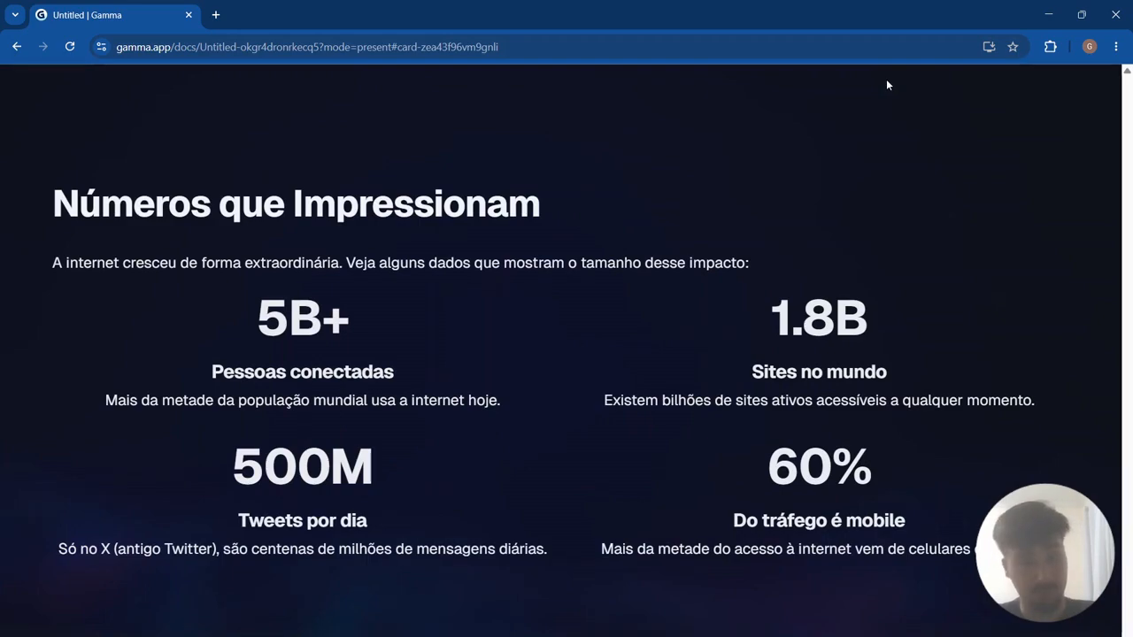
{"action": "key", "text": "Right"}
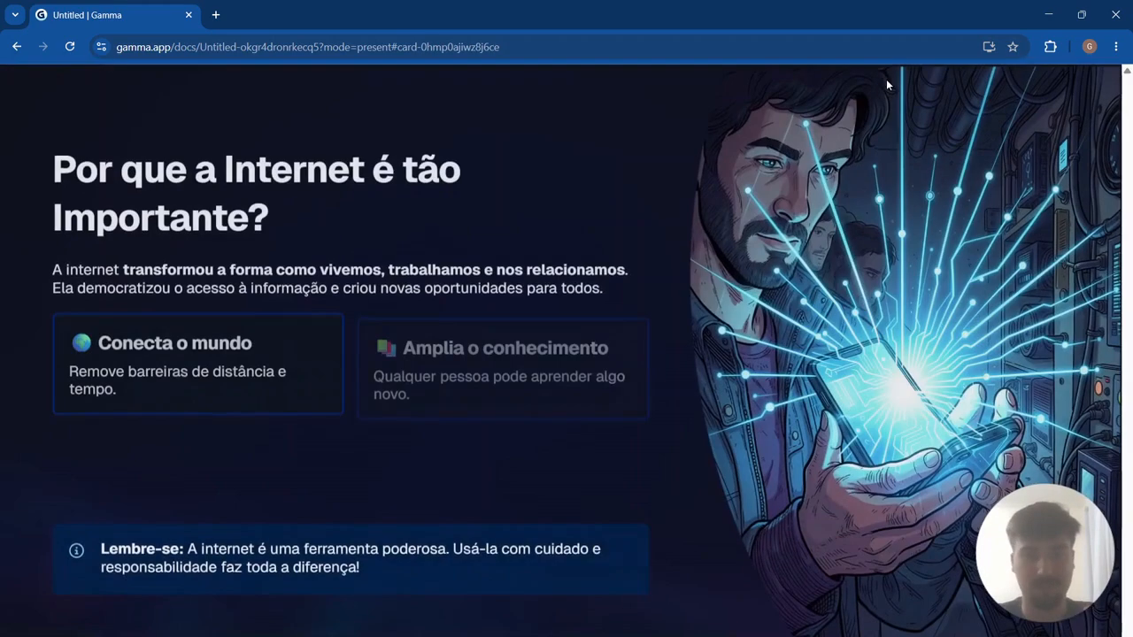